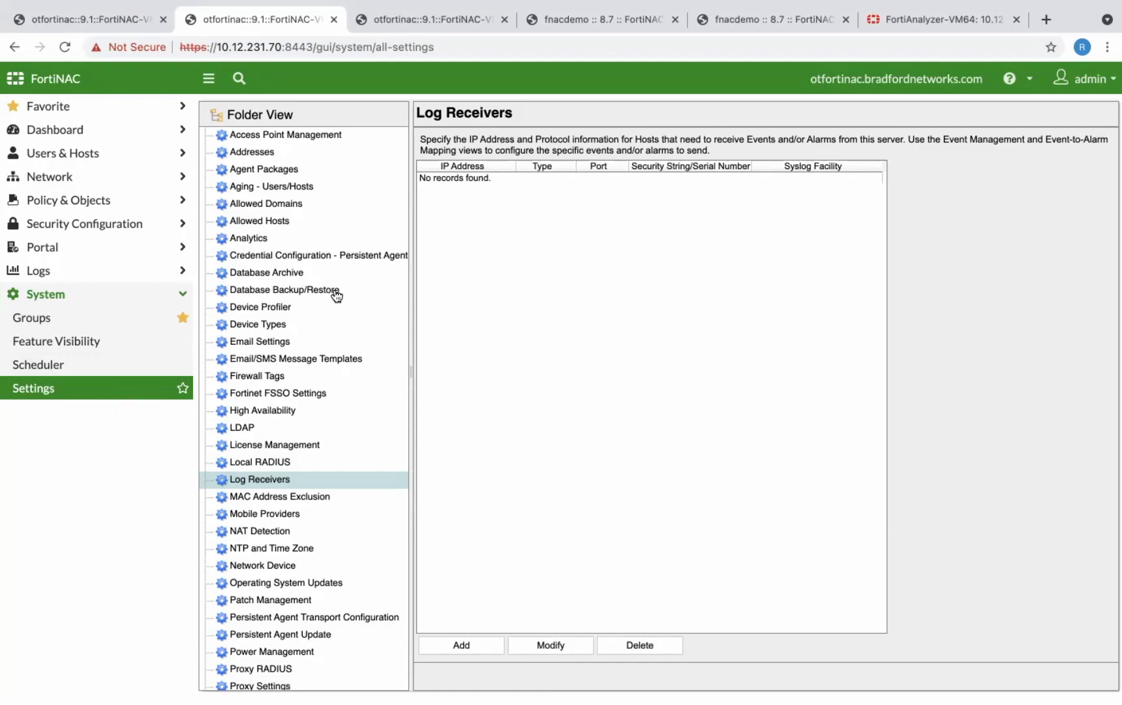
- Add a log receiver of type FortiAnalyzer with IP address 10.12.228.7
left_click(467, 652)
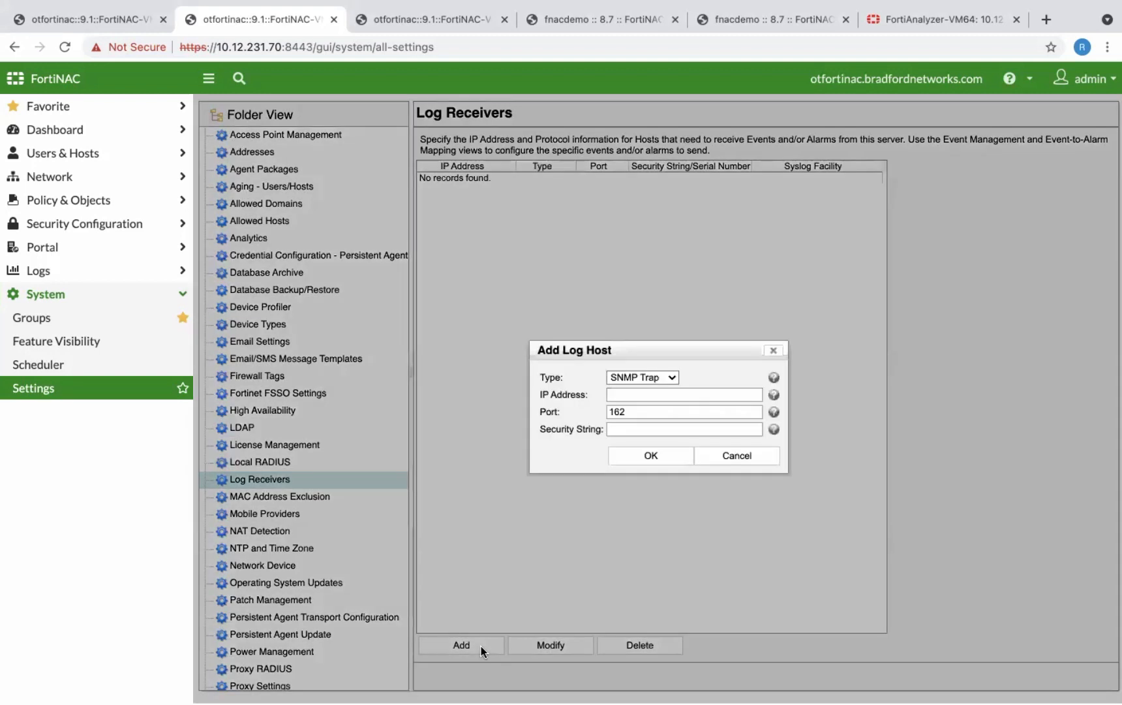
left_click(671, 376)
left_click(661, 412)
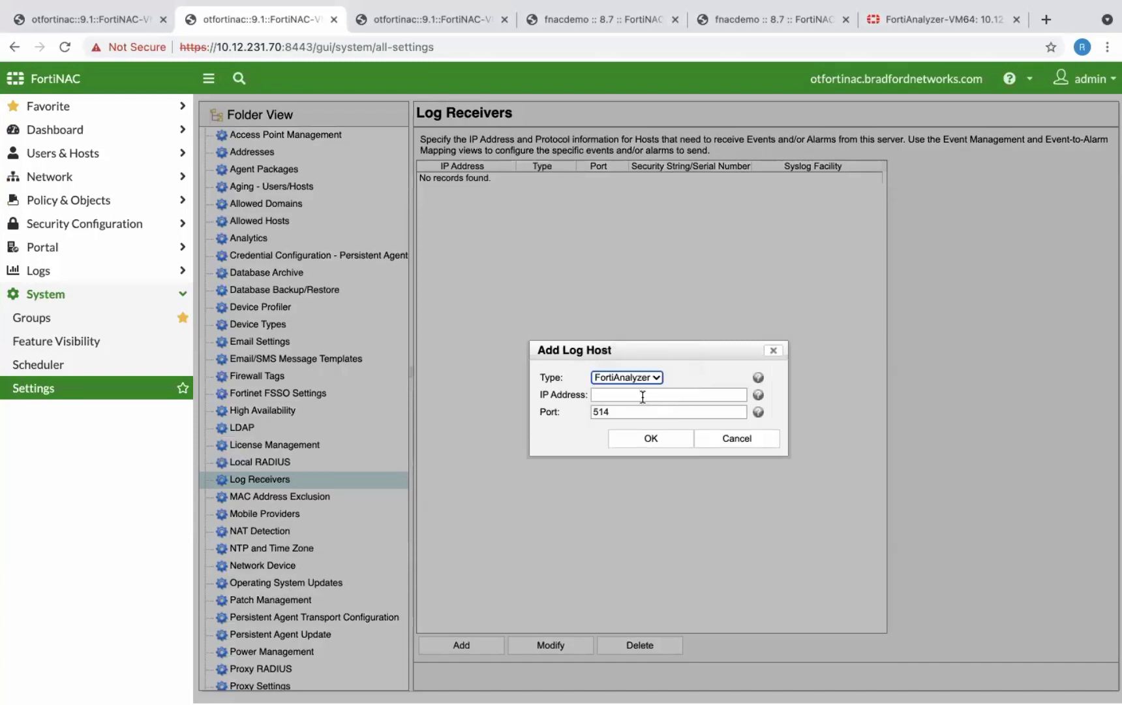
left_click(642, 395)
type("10")
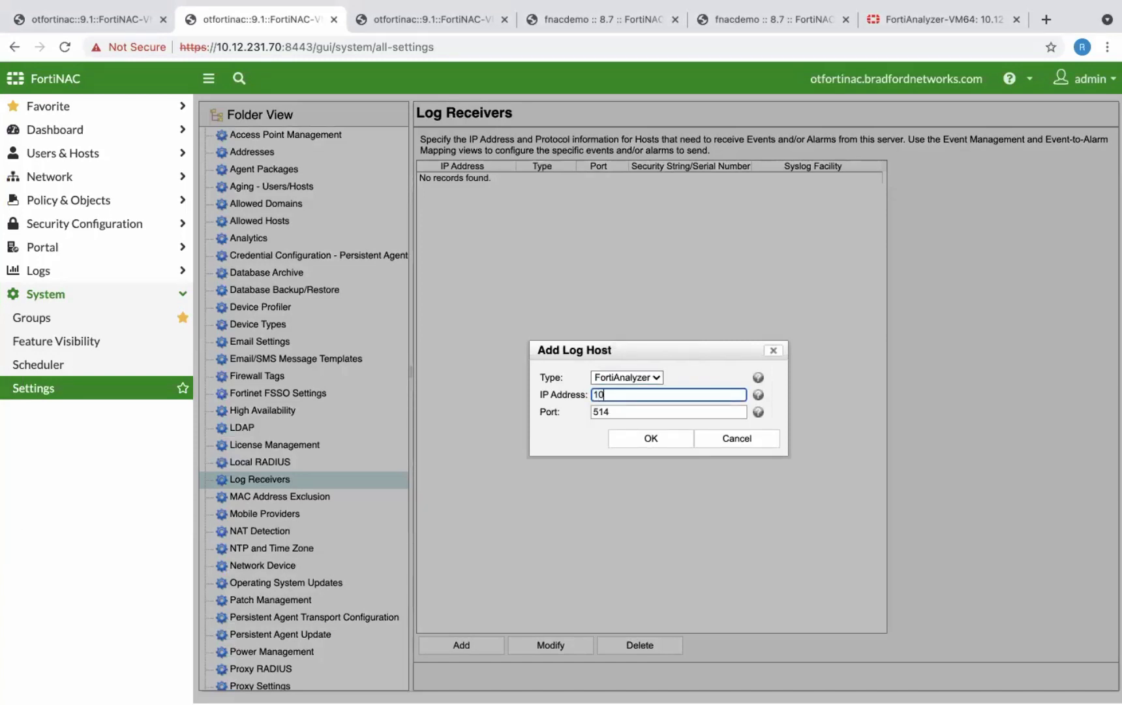
type(".12.228.7")
left_click(651, 439)
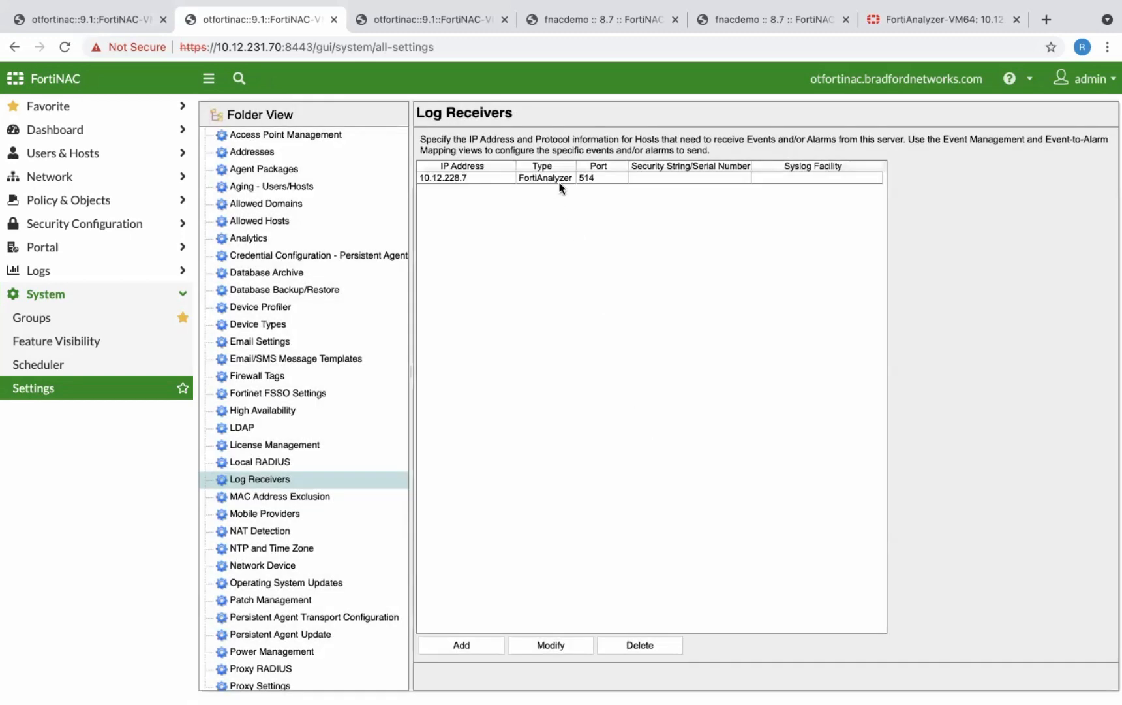
left_click(583, 180)
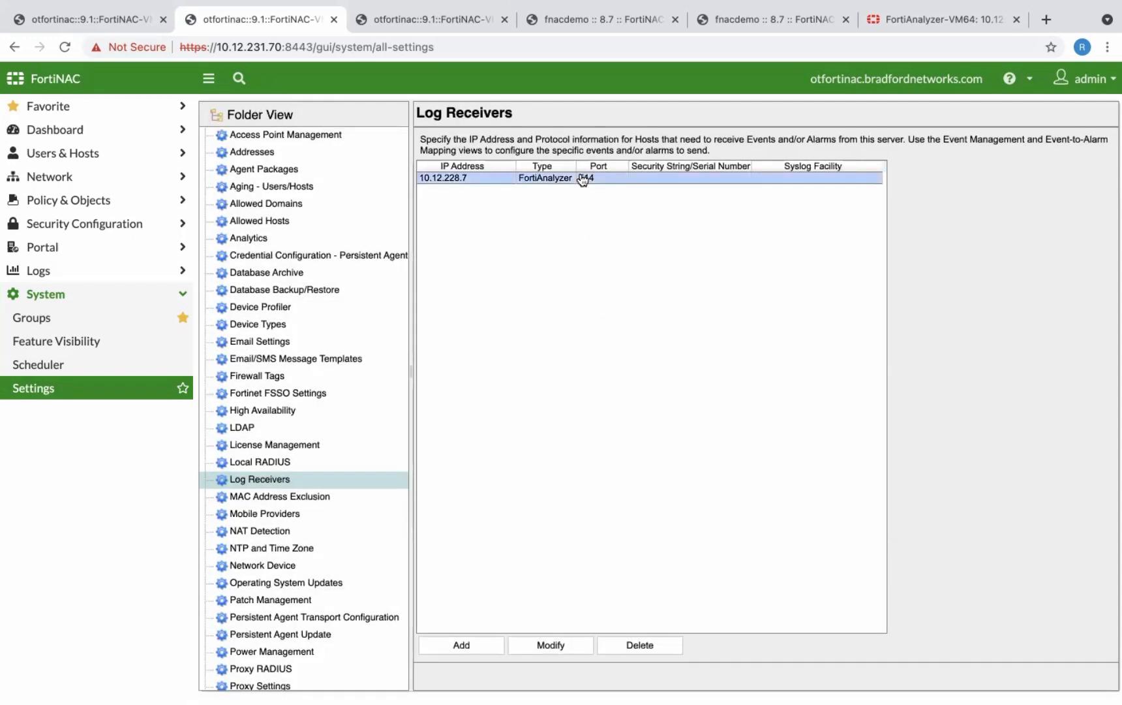
- In the Event Management list under Events & Alarms, filter the events by the event name host*
left_click(451, 26)
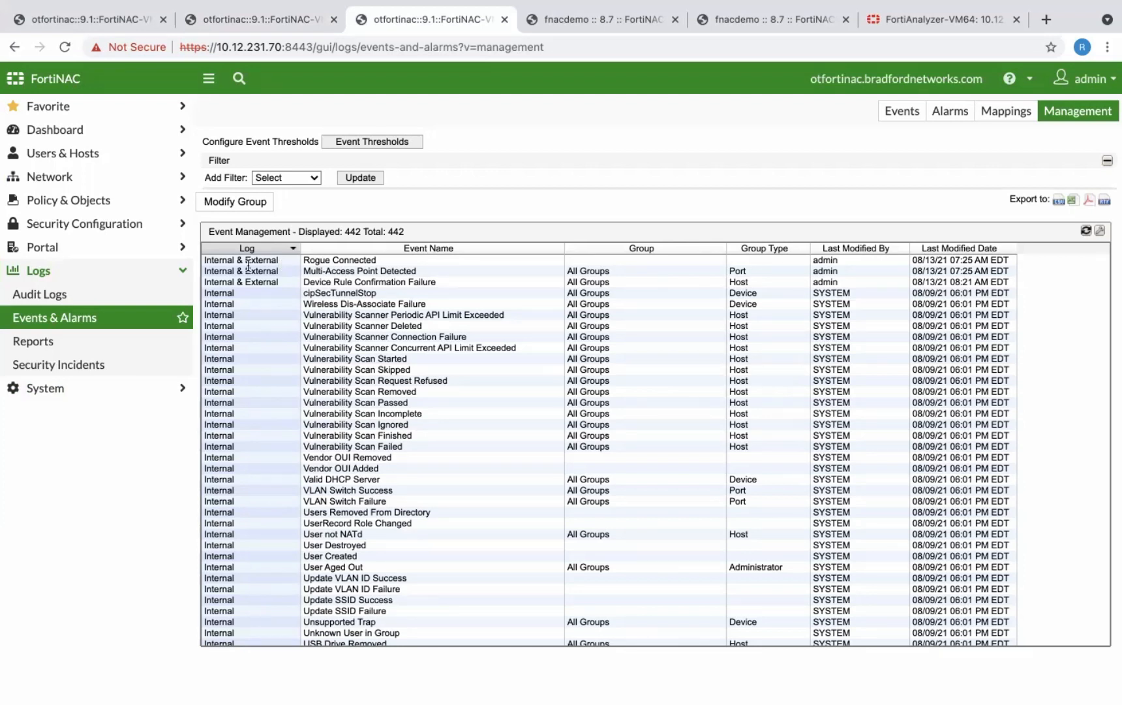
left_click(309, 177)
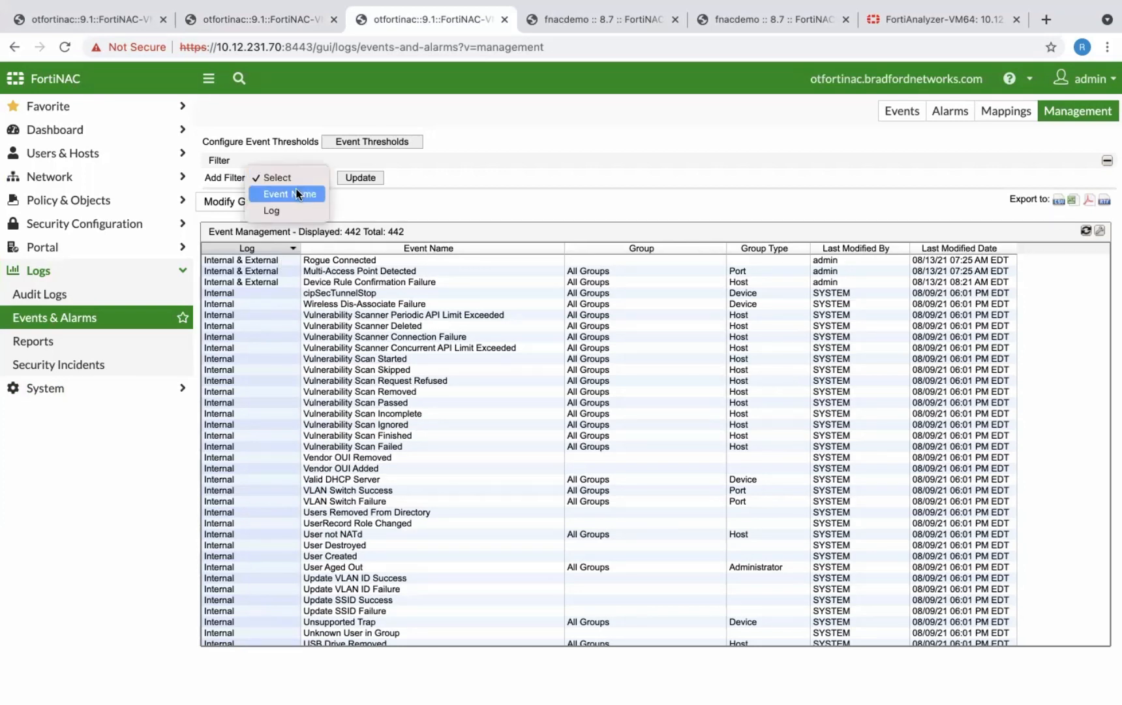
left_click(297, 192)
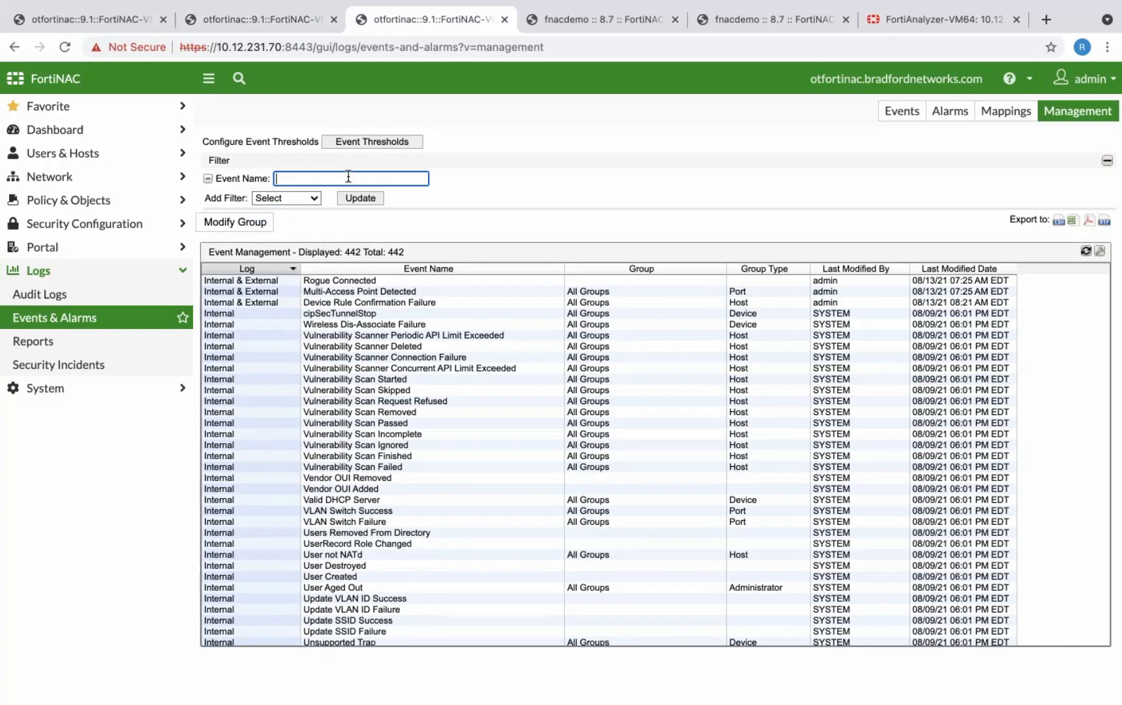
type("host*")
left_click(363, 197)
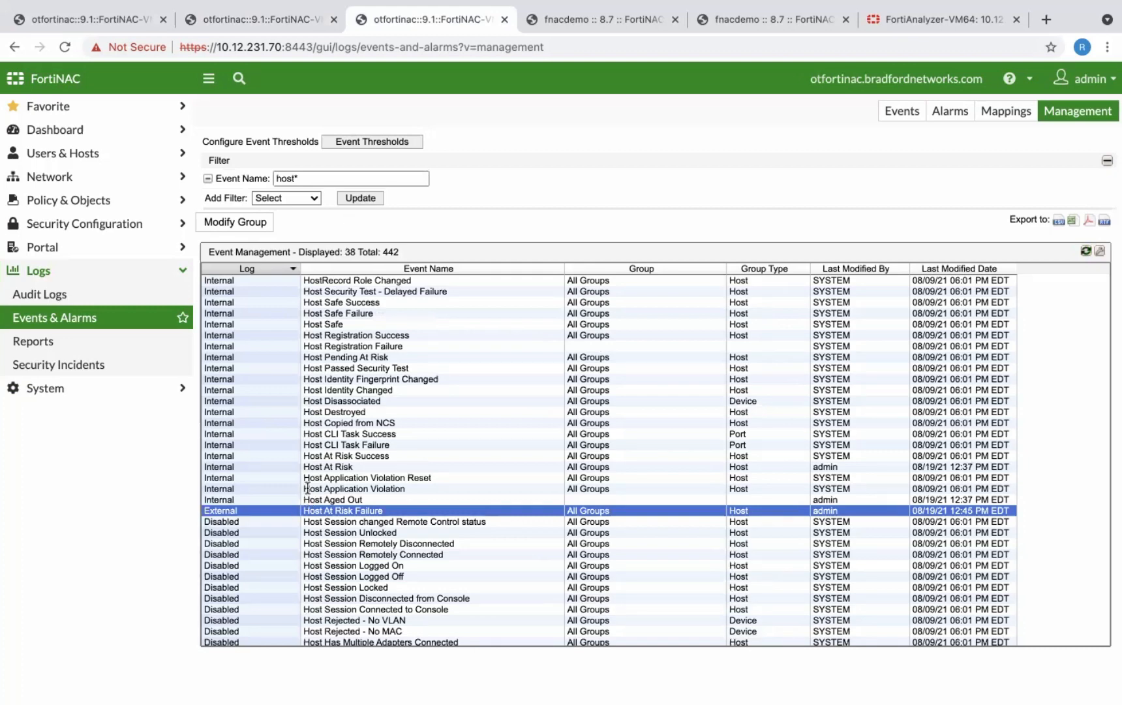
- Set the Host At Risk event to Log Internal & External, and remove the event name filter from the list
left_click(328, 467)
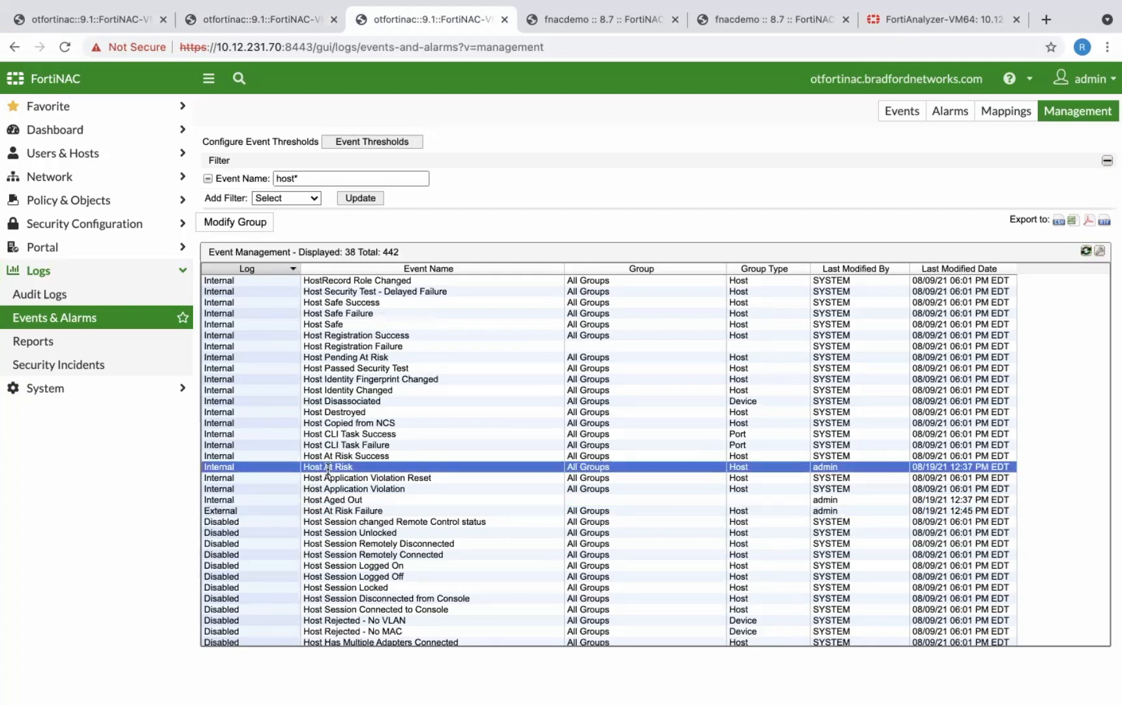
right_click(281, 468)
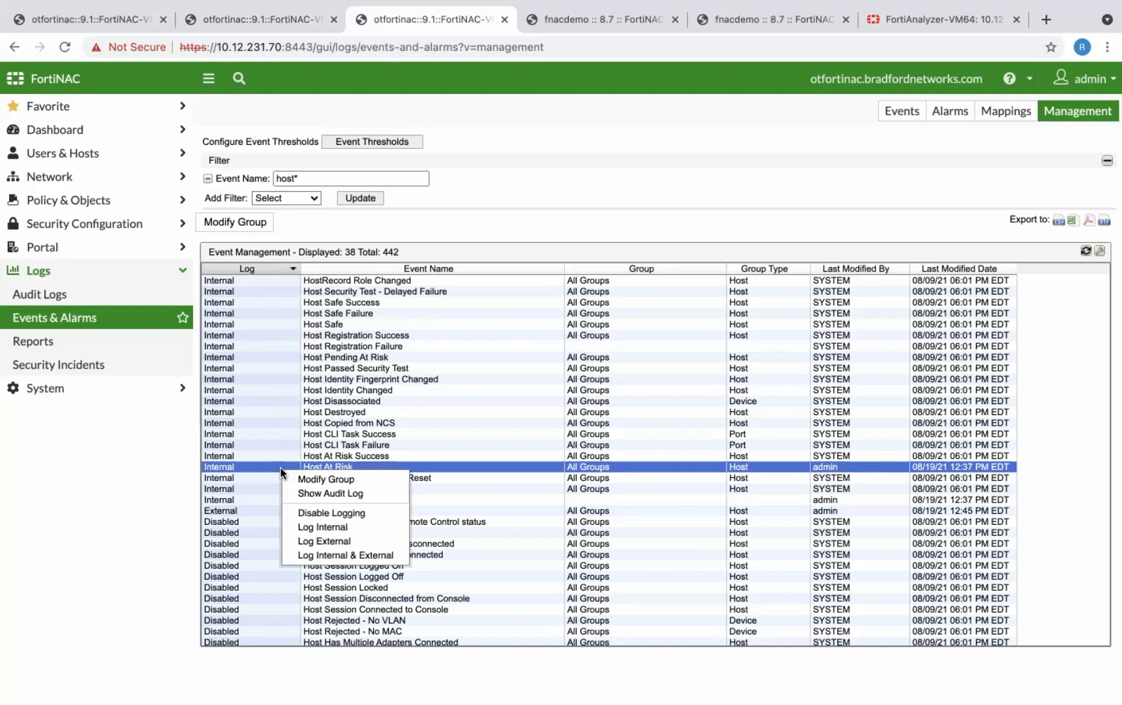
left_click(331, 556)
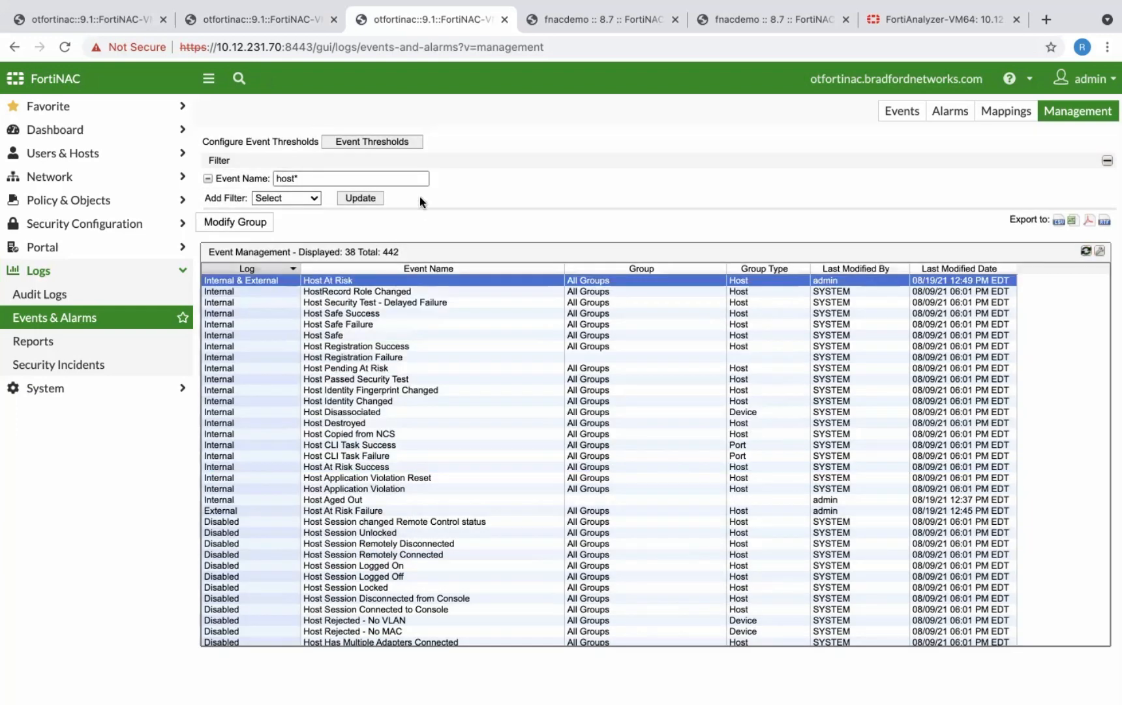
left_click(207, 179)
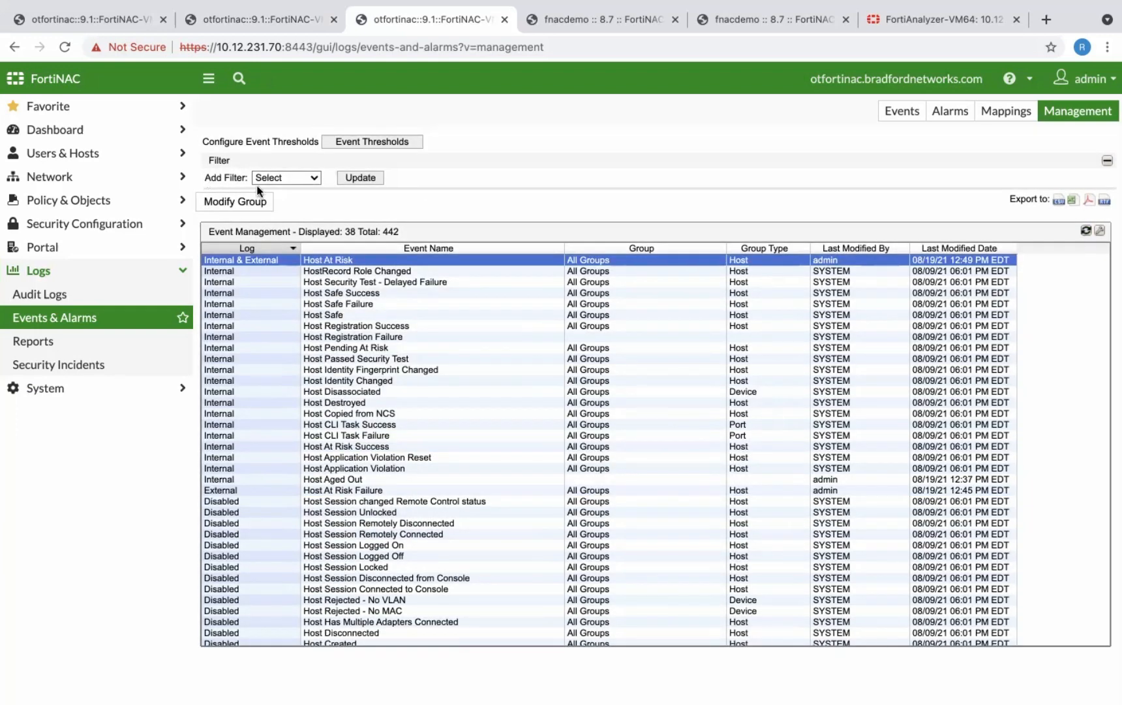
left_click(362, 179)
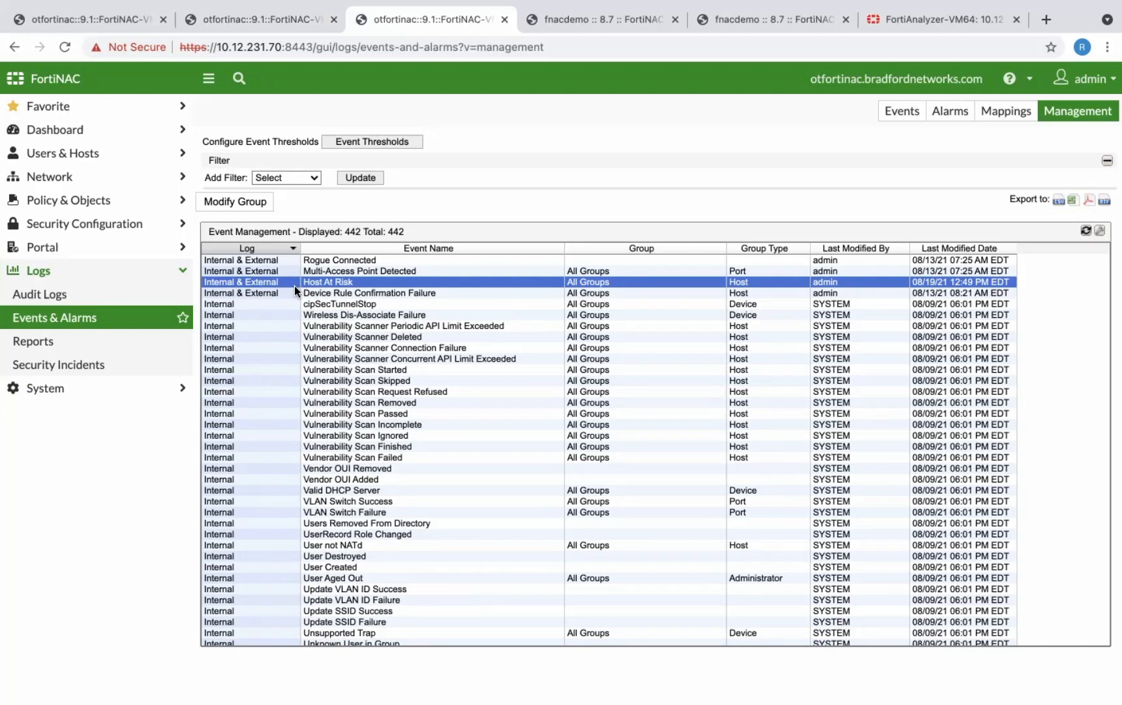
- On the fnacdemo FortiNAC server, review the topology's containers, devices and ports, and the Adapter View
left_click(591, 22)
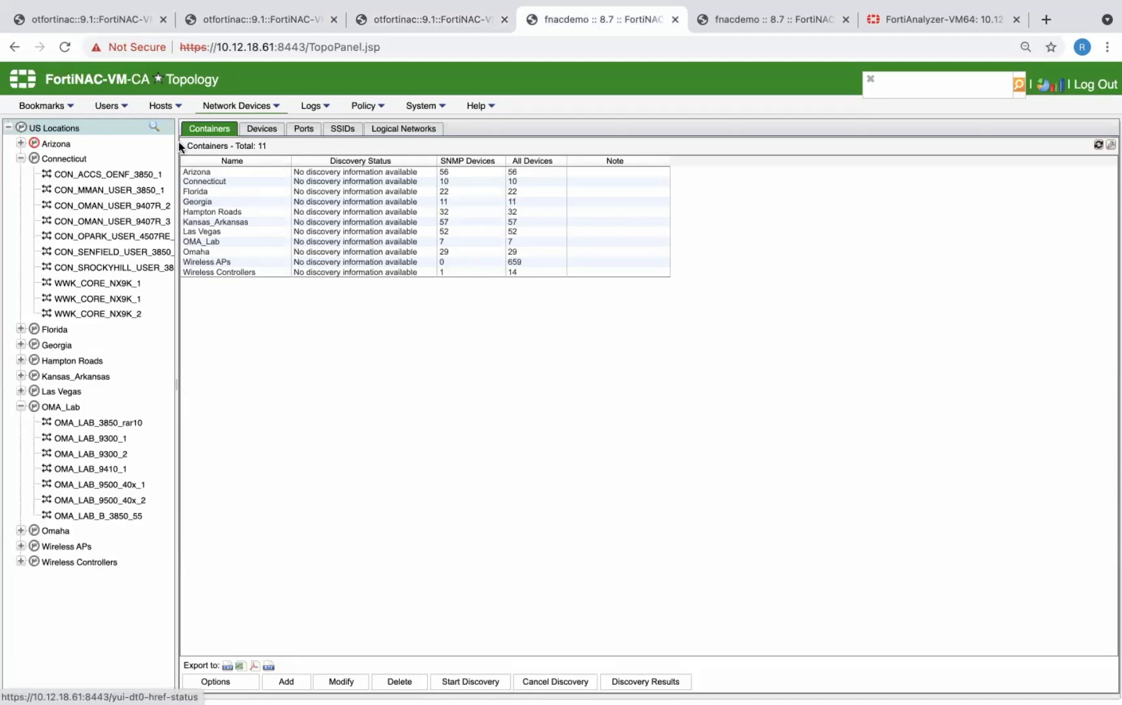
double_click(264, 145)
left_click(251, 146)
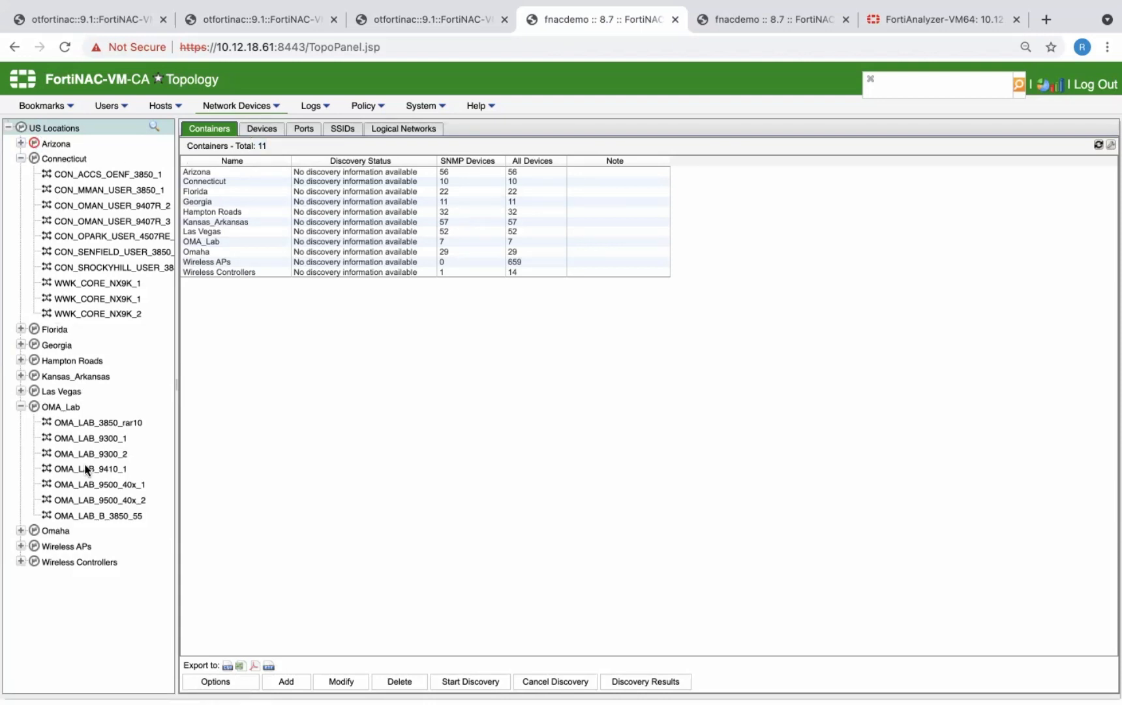
left_click(261, 130)
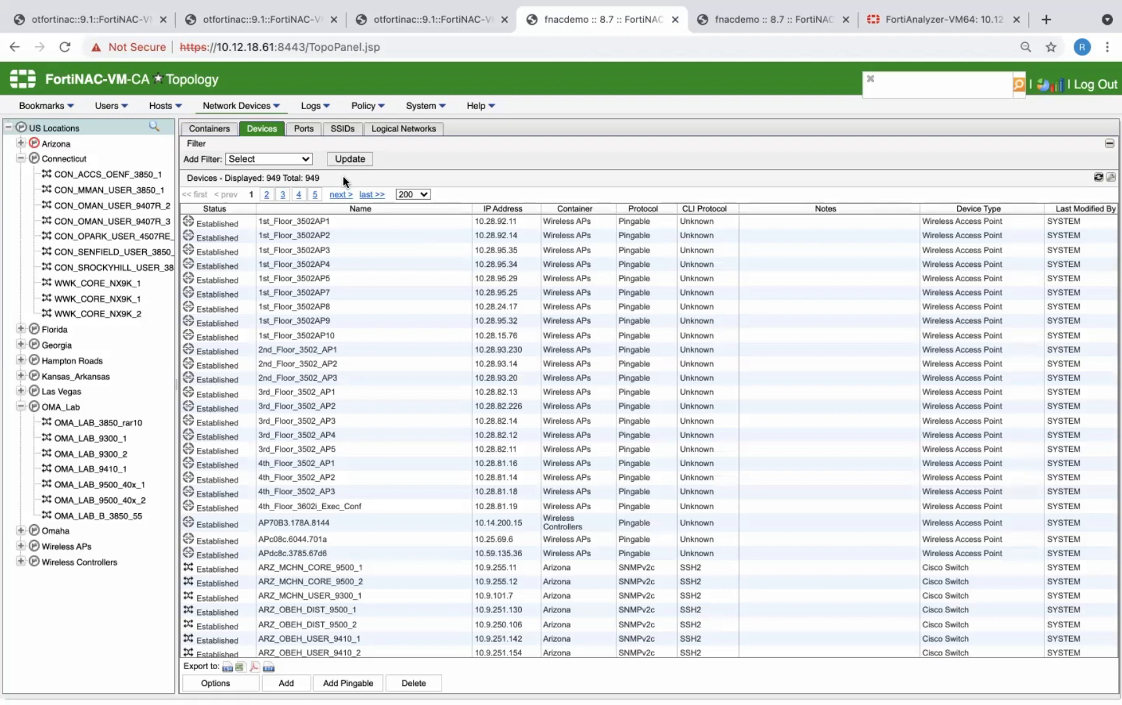
left_click(303, 129)
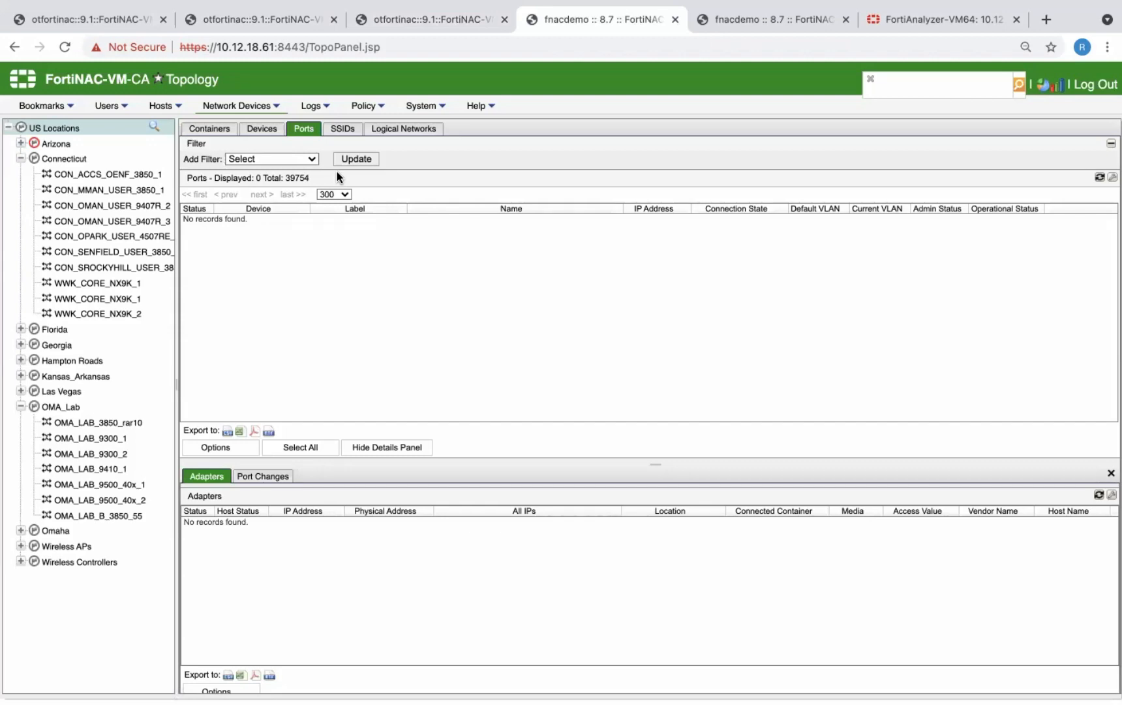
left_click(724, 25)
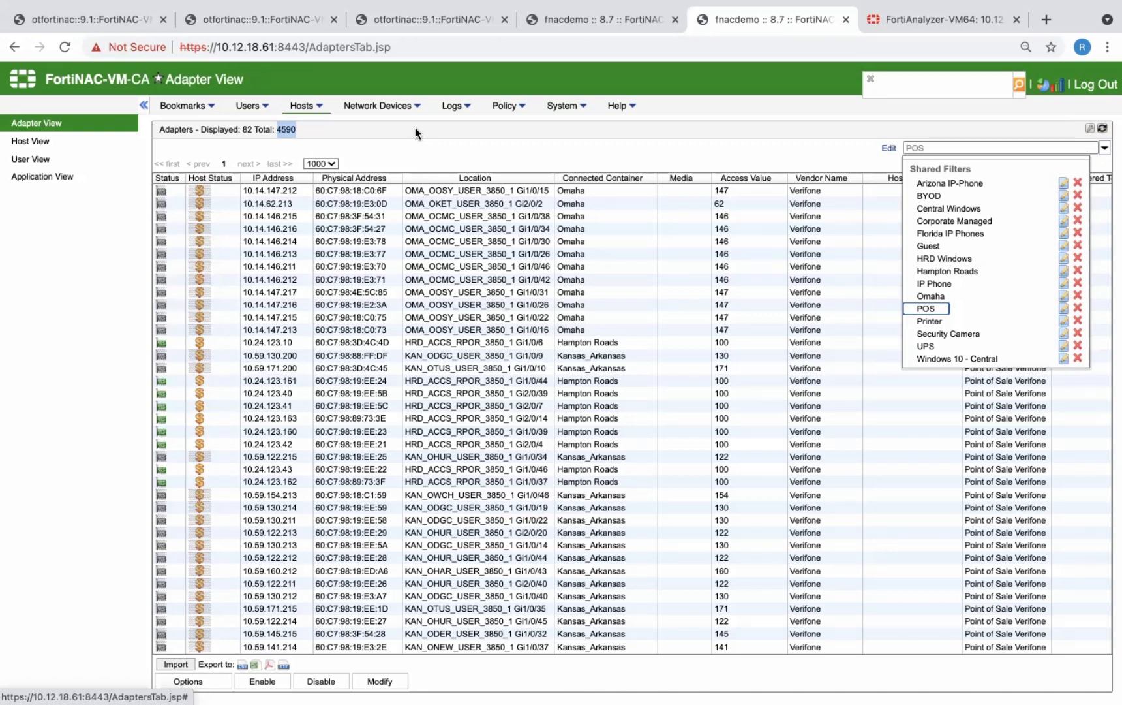
- Switch to FortiAnalyzer and create an ADOM named ZeroTrustFoundation-POC of type FortiNAC
left_click(920, 21)
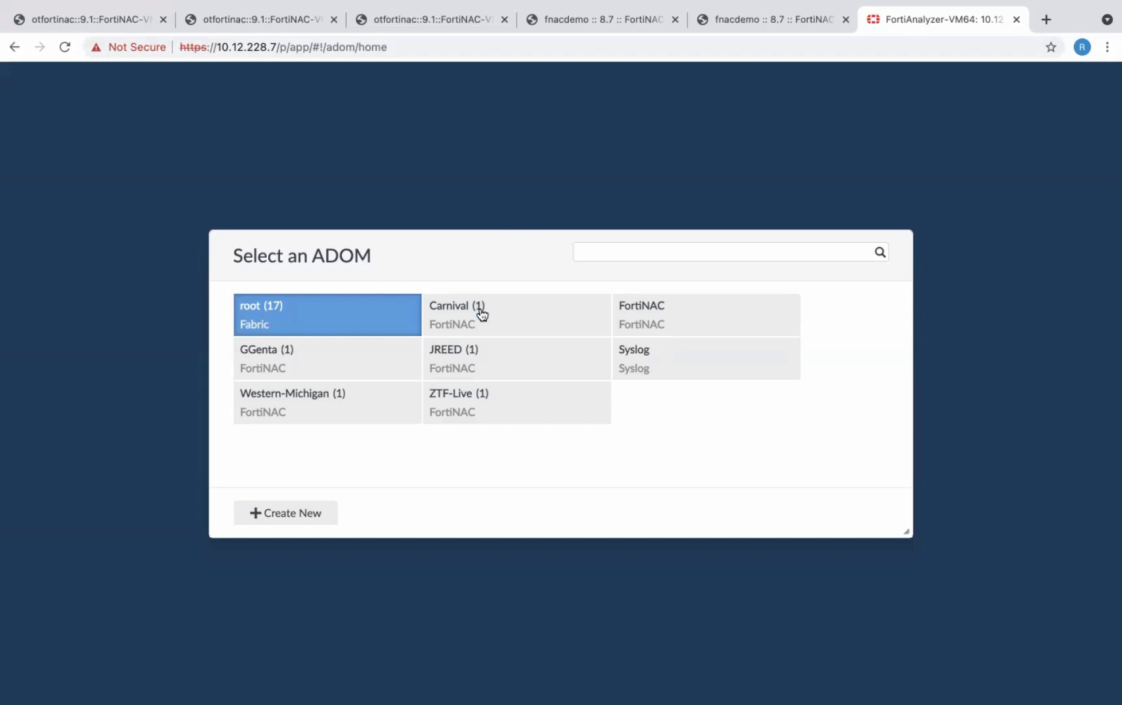
left_click(282, 514)
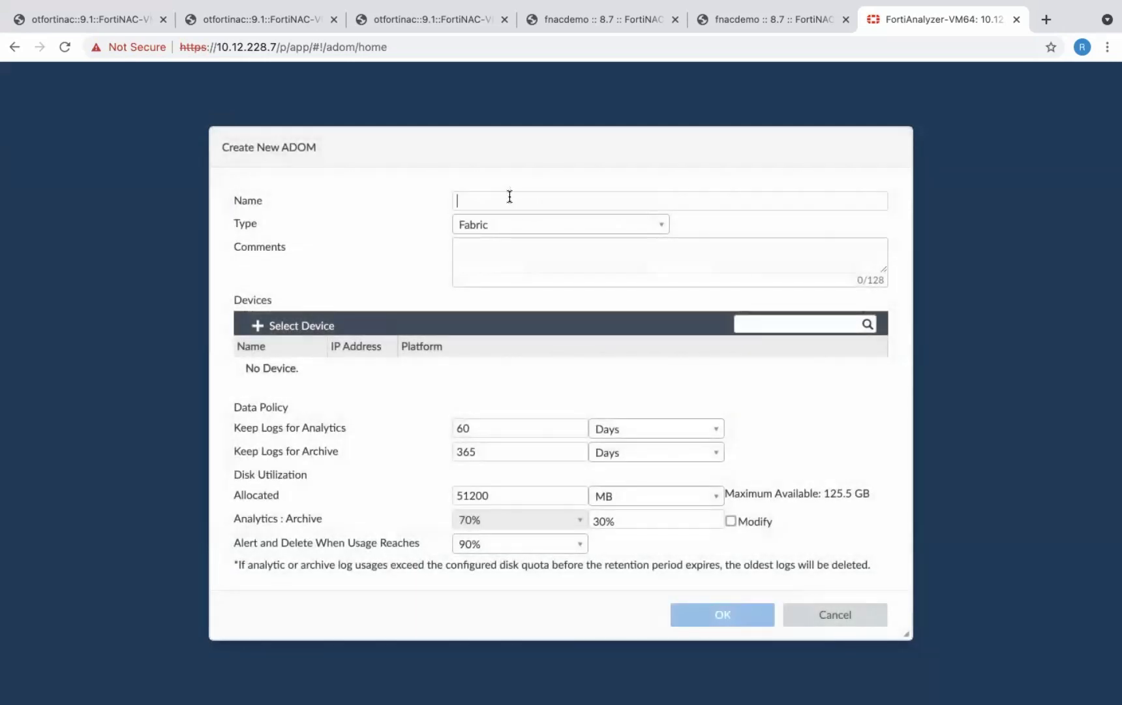
left_click(510, 197)
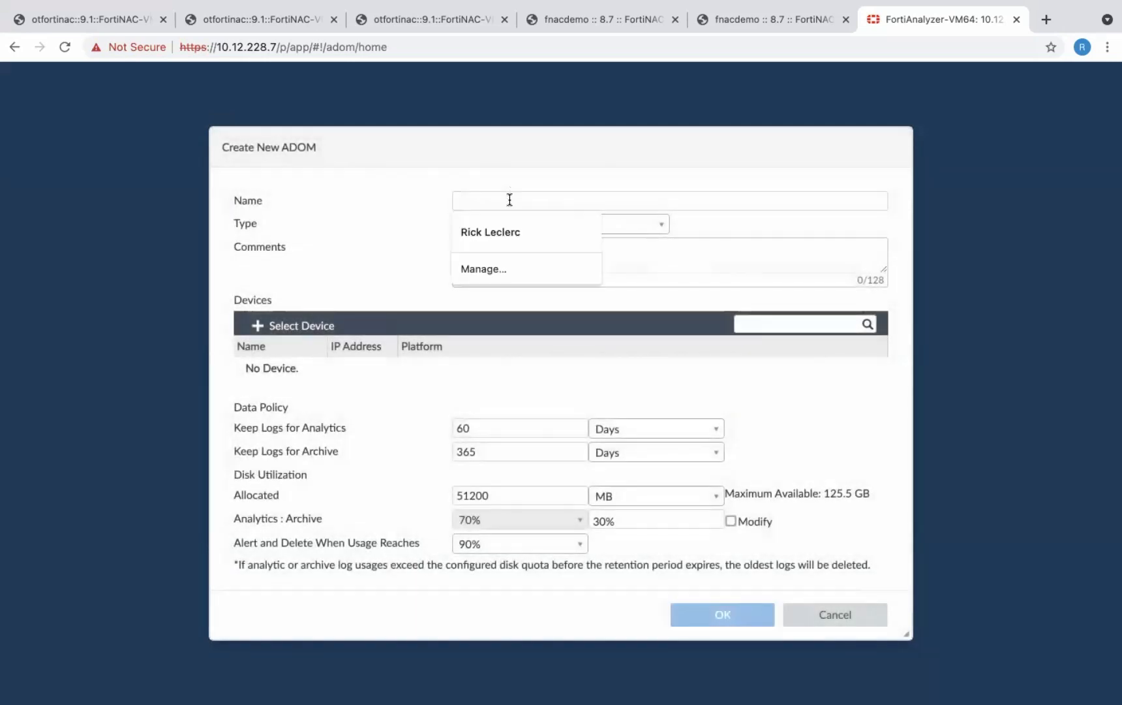
type("ZeroTrustFoundation-POC")
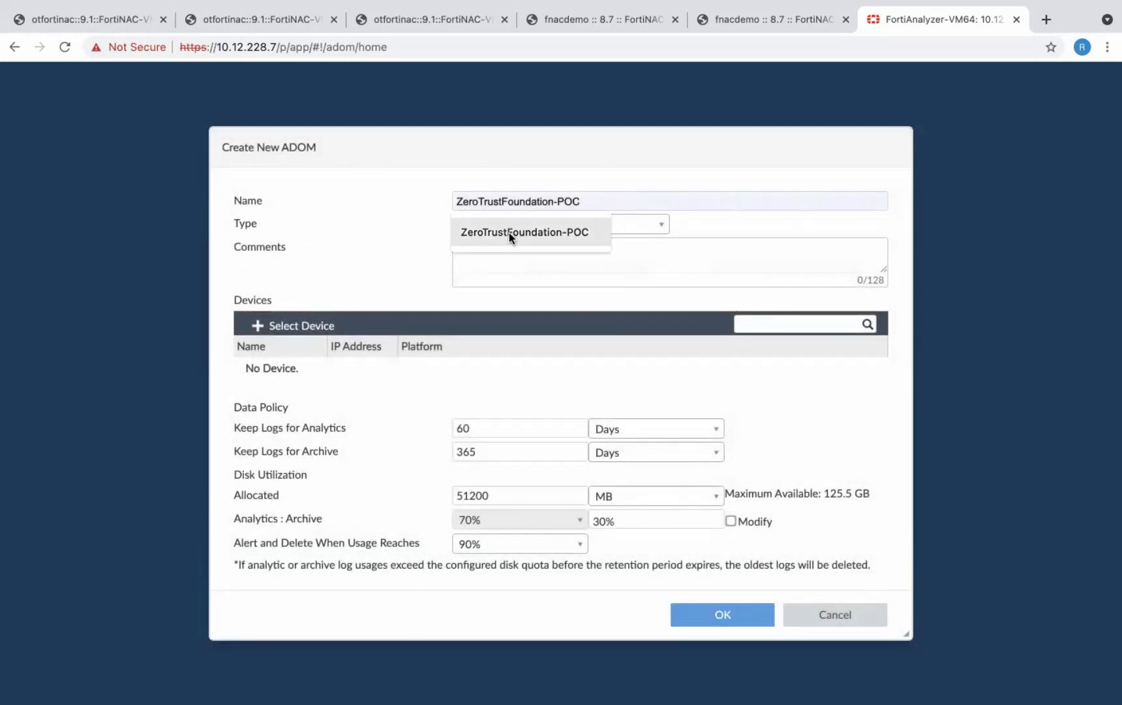
left_click(508, 233)
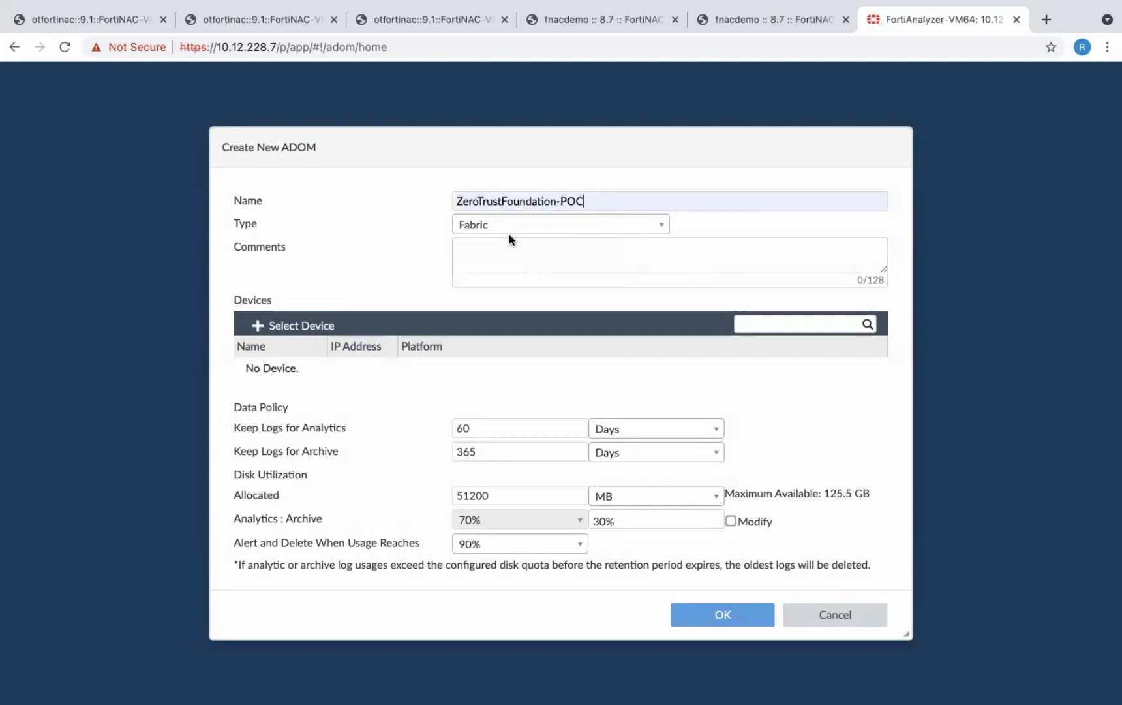
left_click(664, 224)
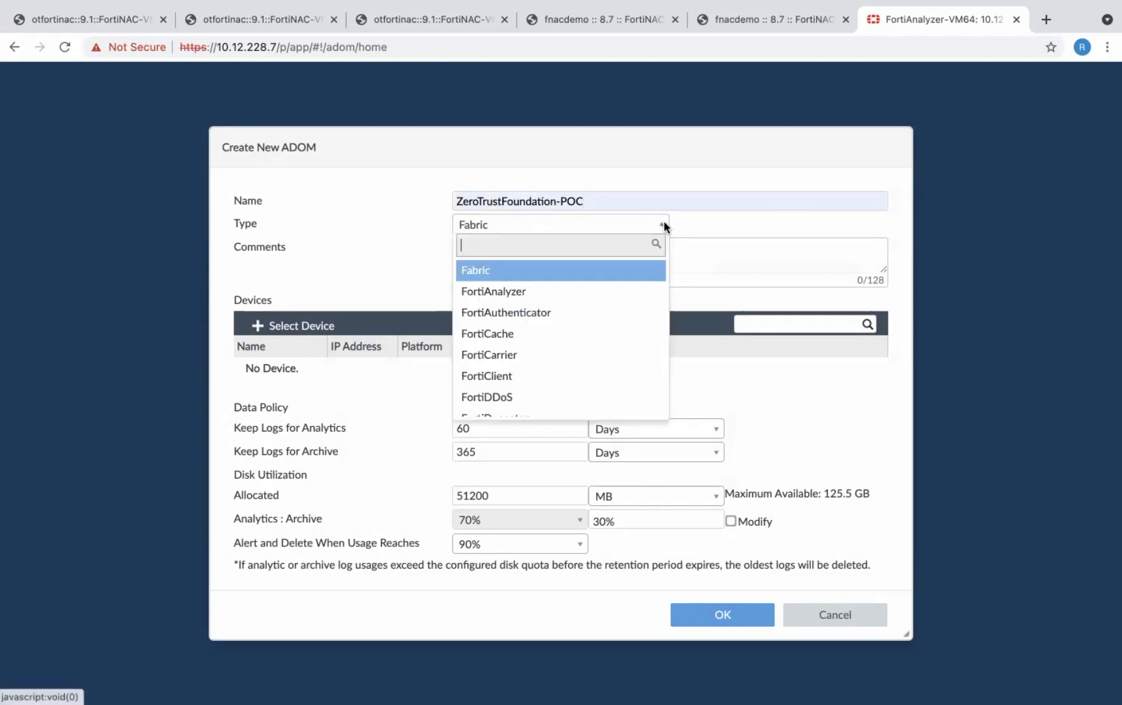
scroll(531, 369, "down", 5)
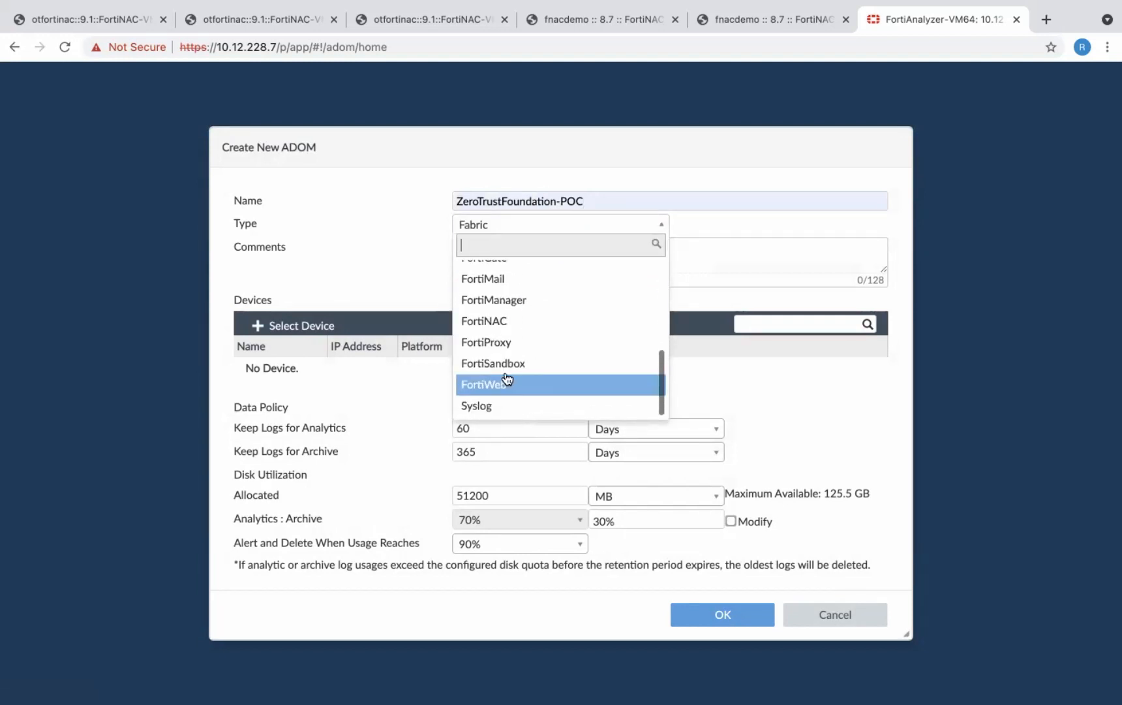
left_click(494, 321)
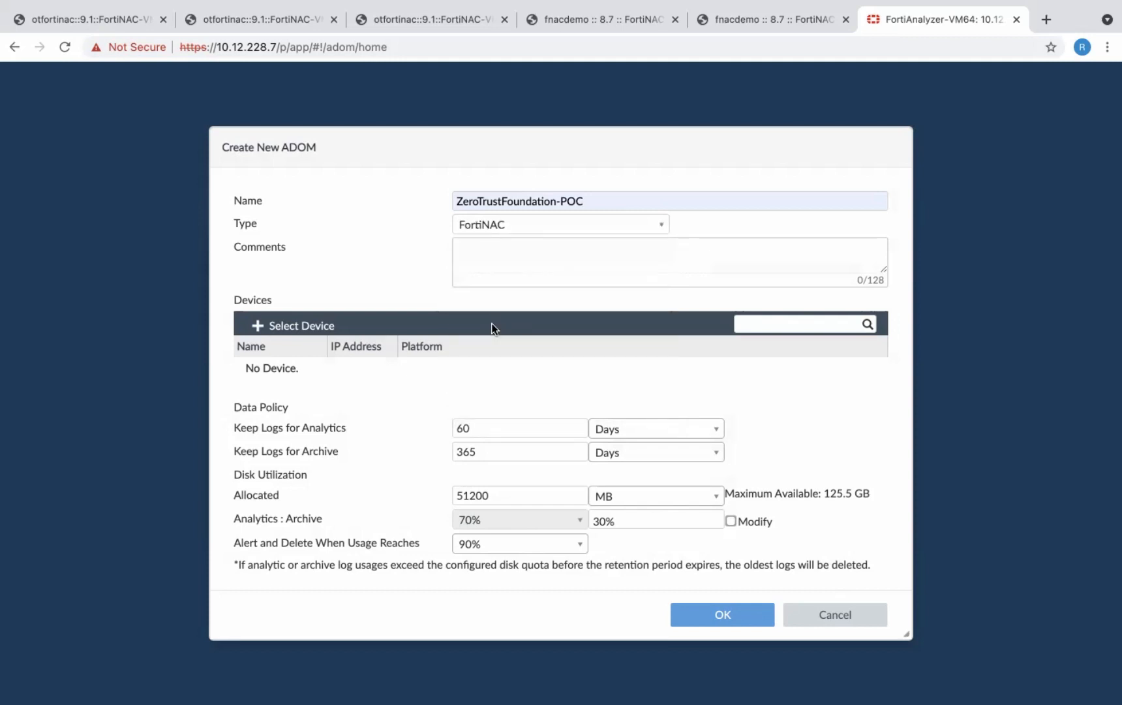
left_click(703, 608)
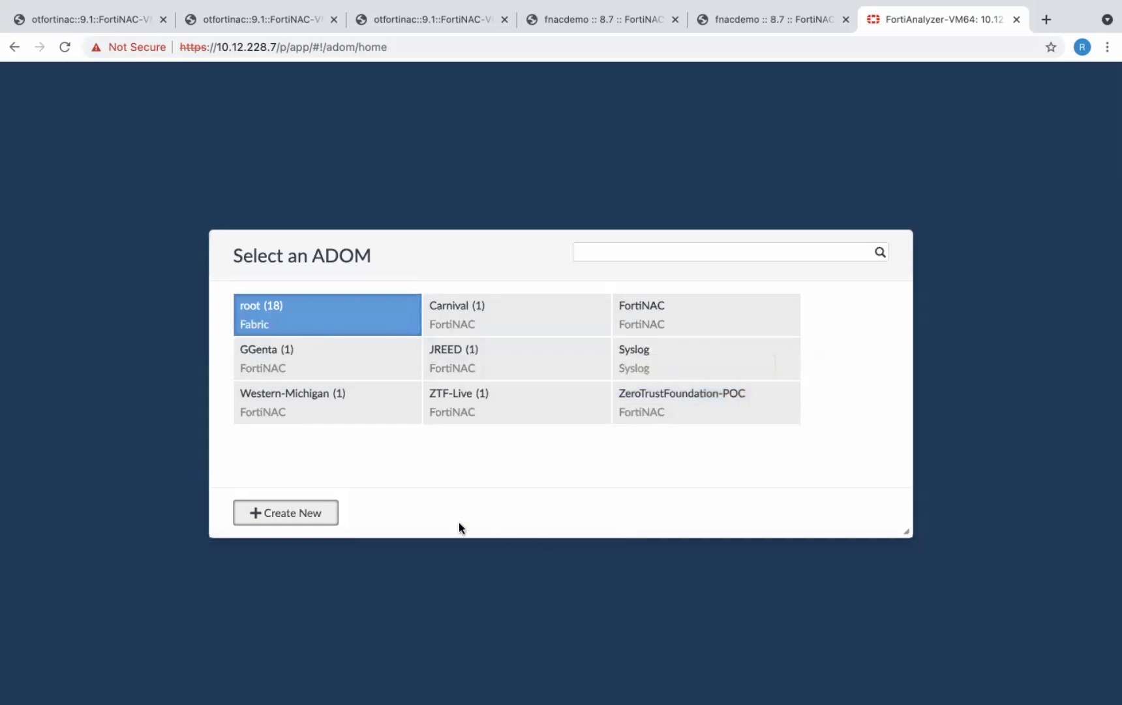
- Start adding a device in the ZeroTrustFoundation-POC ADOM's Device Manager, with IP address 10.12.231.70
left_click(682, 411)
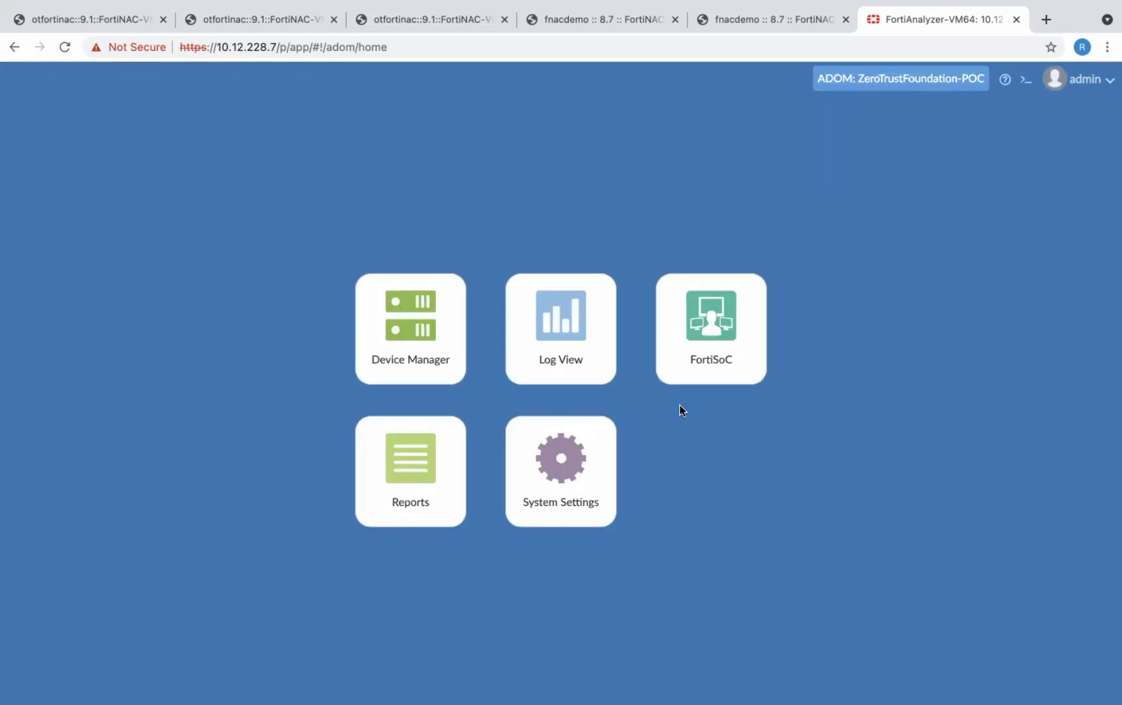
left_click(427, 325)
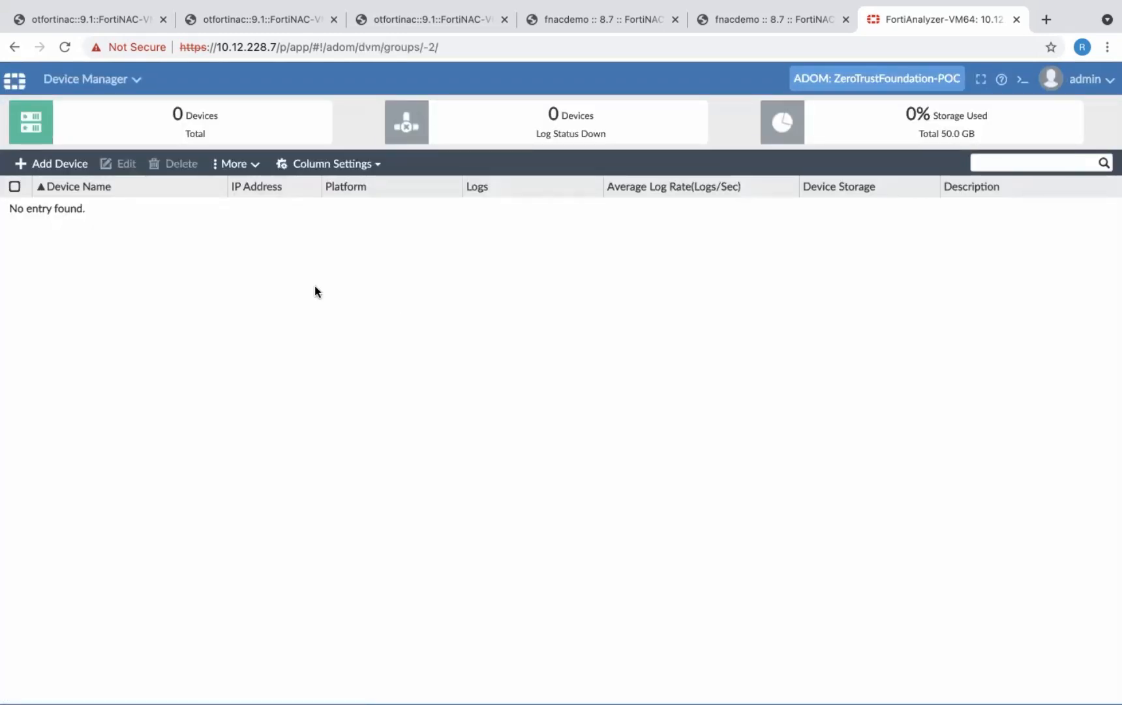
left_click(58, 166)
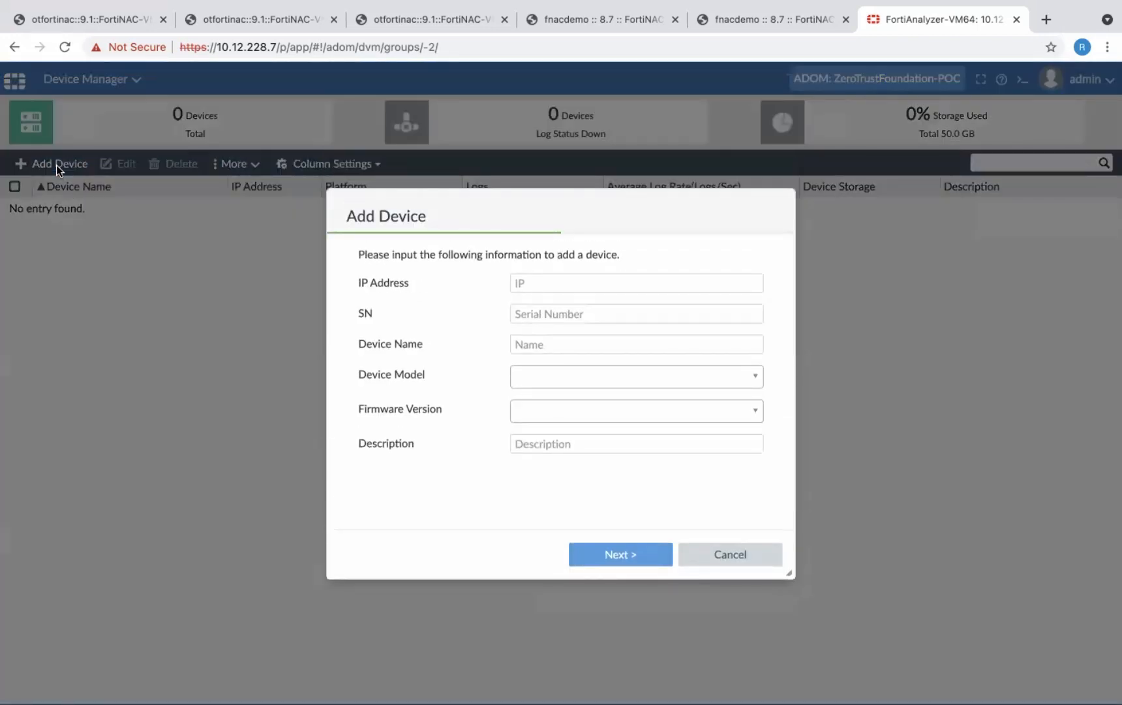
left_click(585, 283)
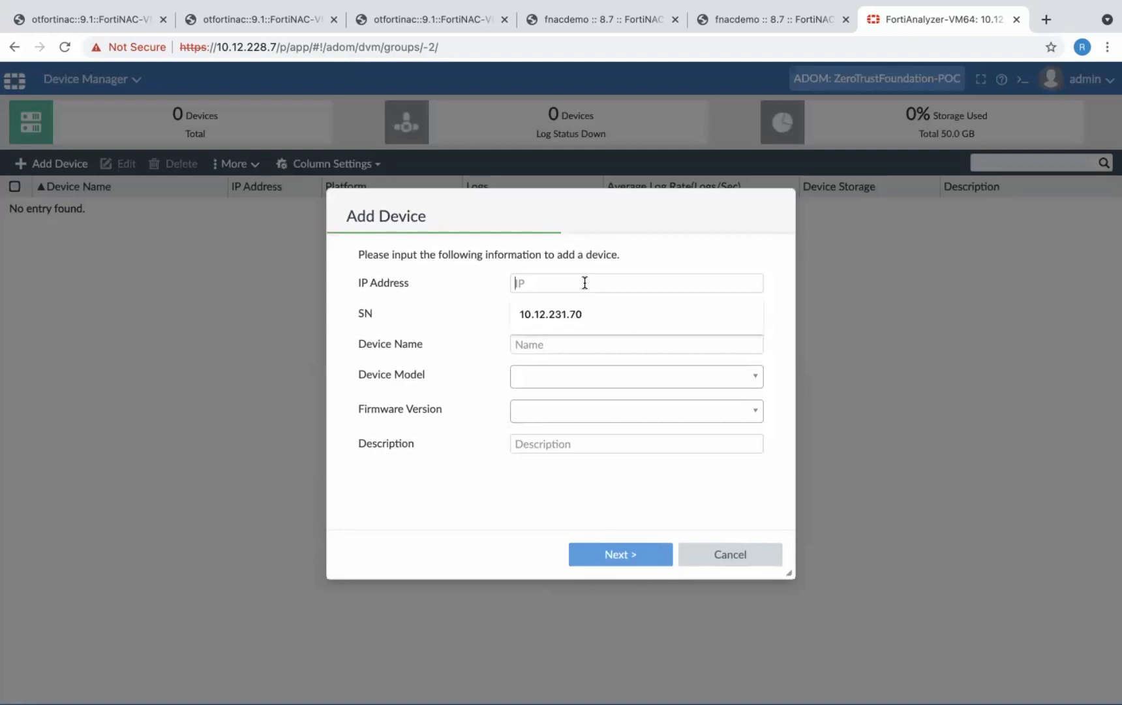
left_click(558, 312)
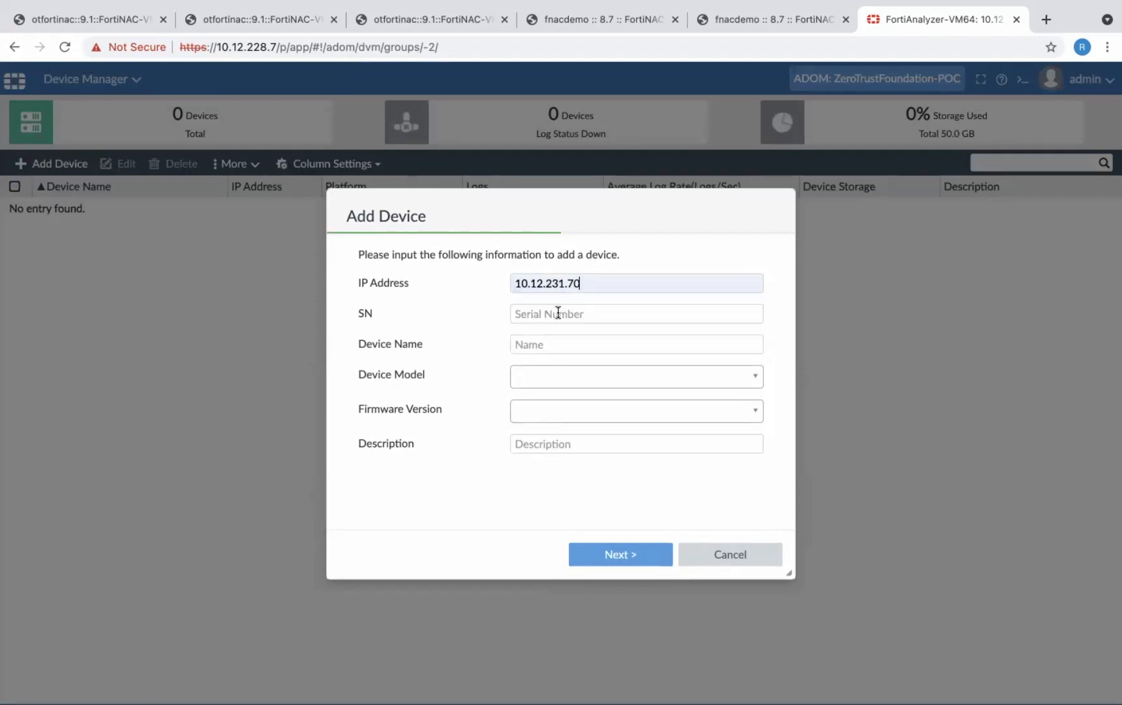
- Copy the serial number from the FortiNAC dashboard summary and paste it as the new device's SN in FortiAnalyzer
left_click(558, 313)
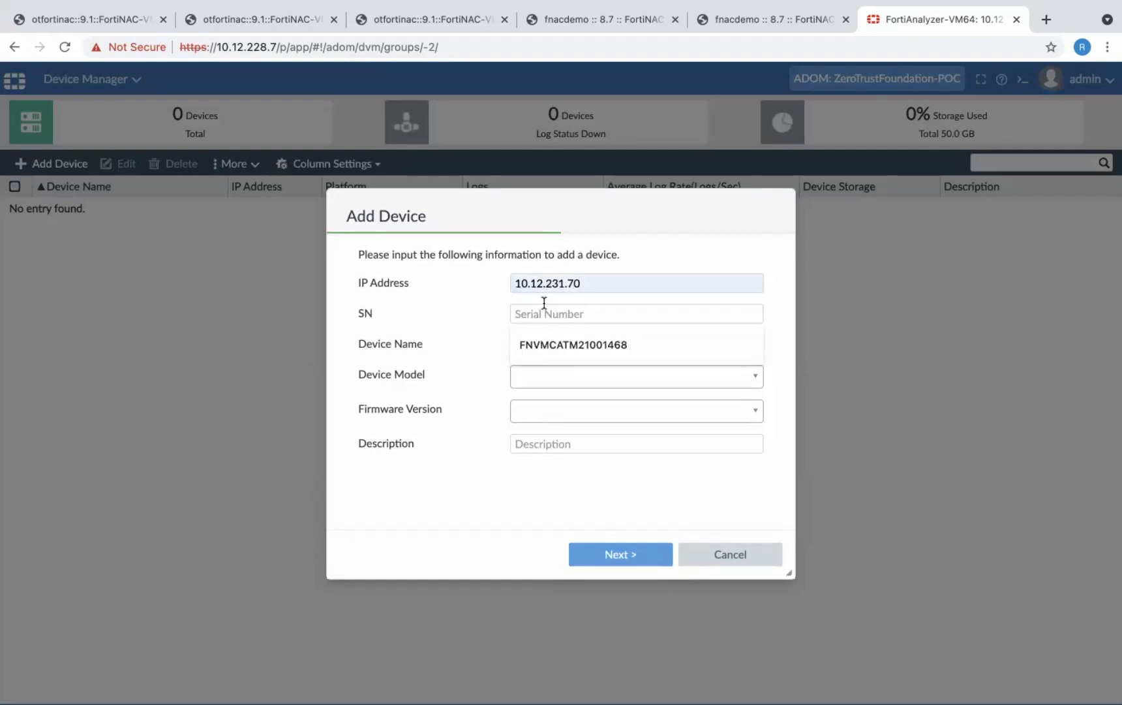
left_click(130, 17)
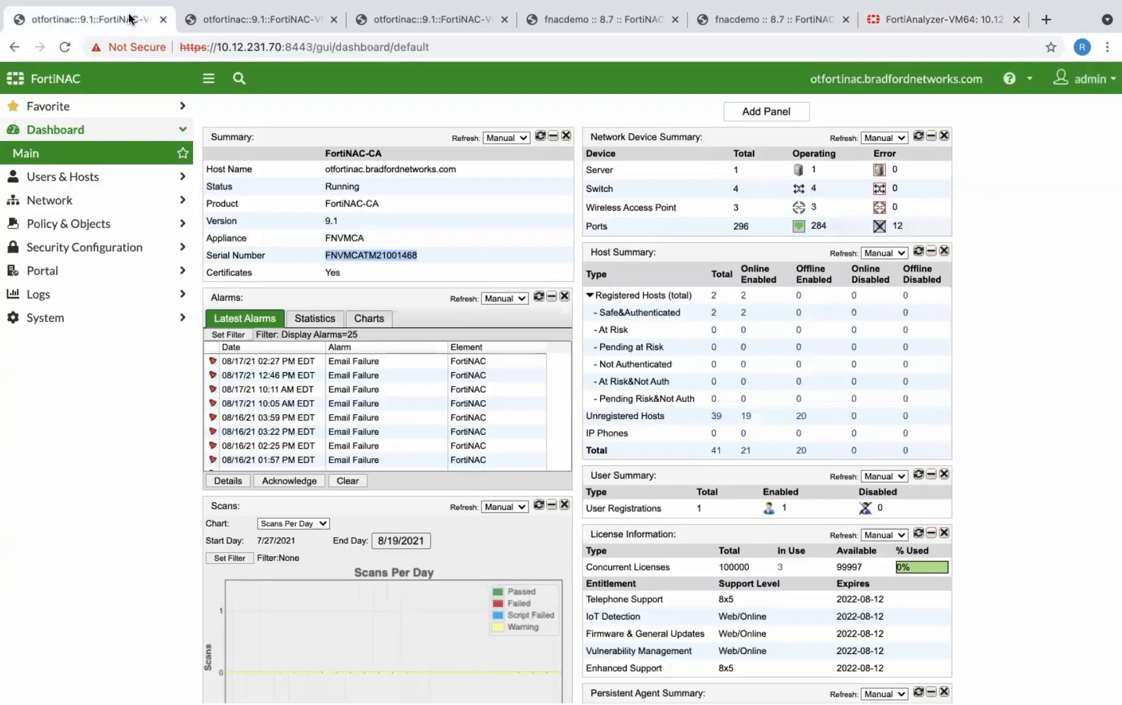
right_click(372, 250)
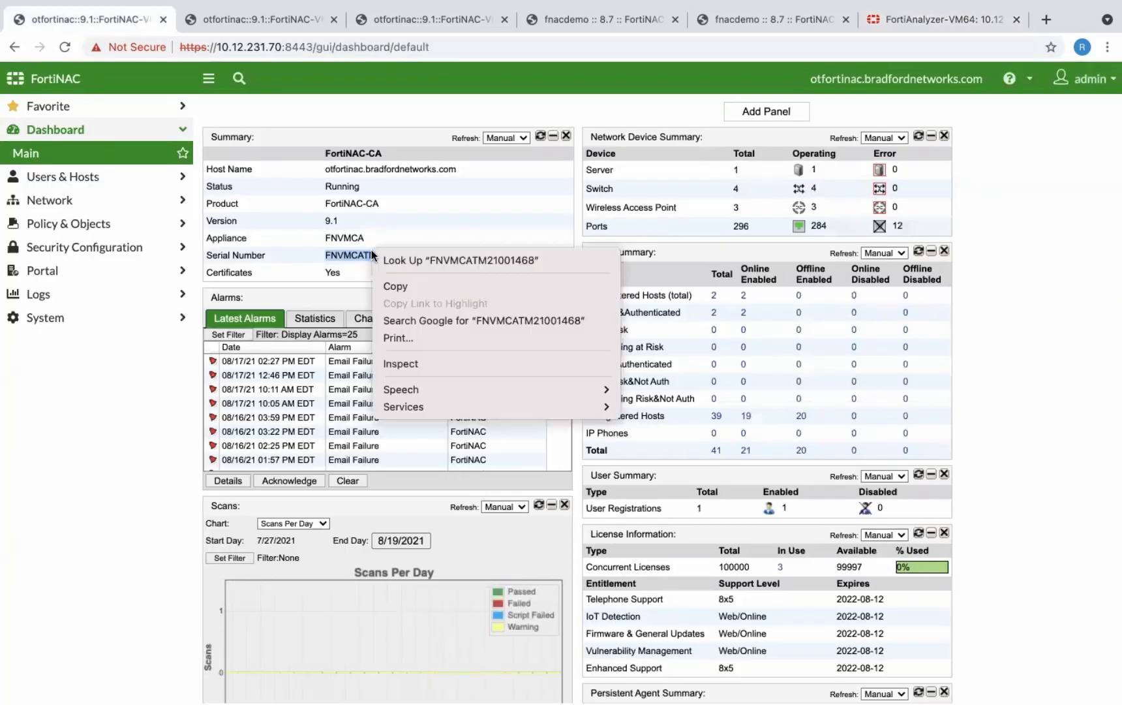
left_click(409, 284)
left_click(964, 16)
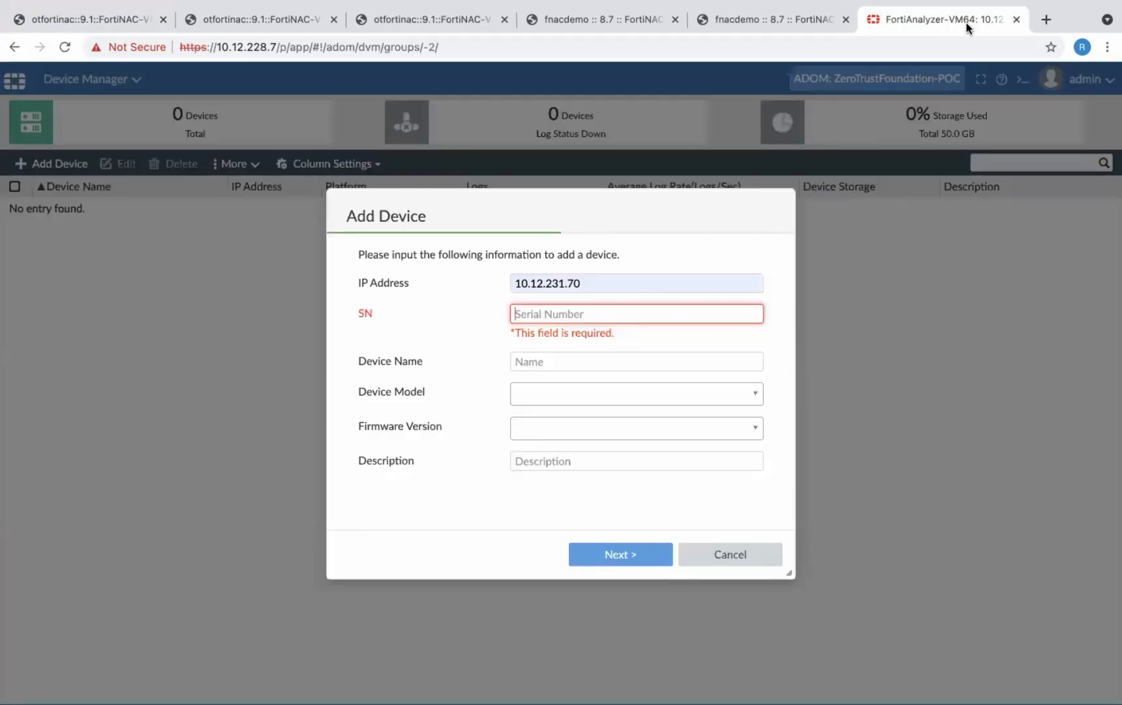
right_click(588, 309)
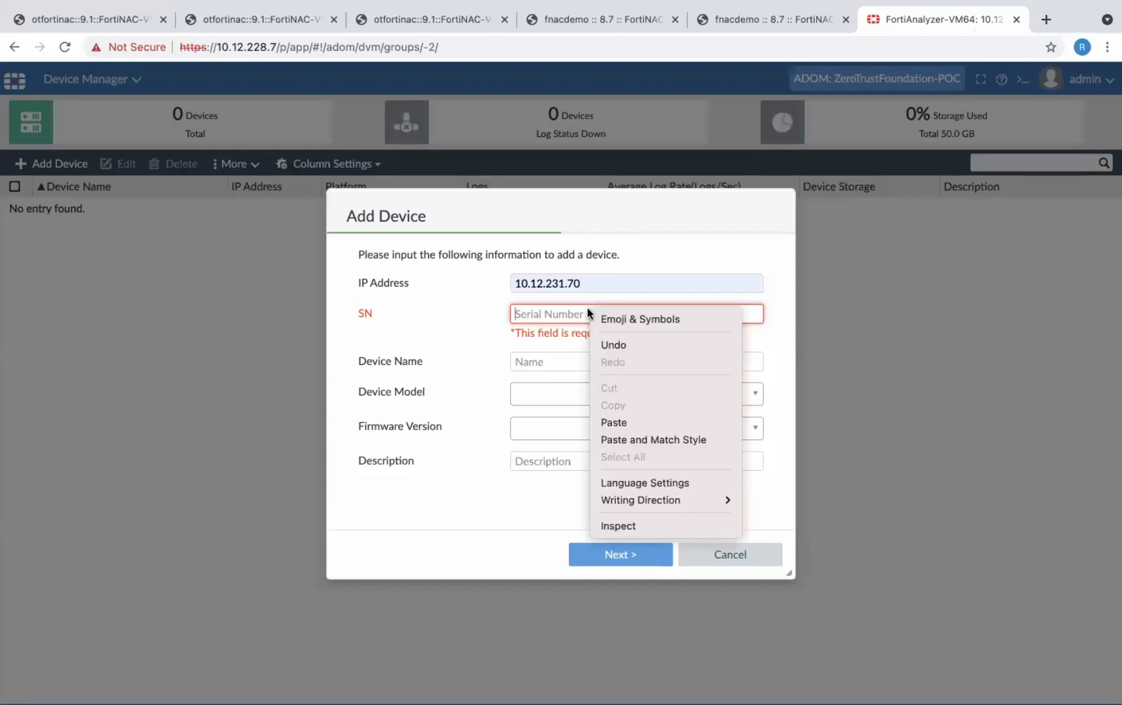
left_click(636, 423)
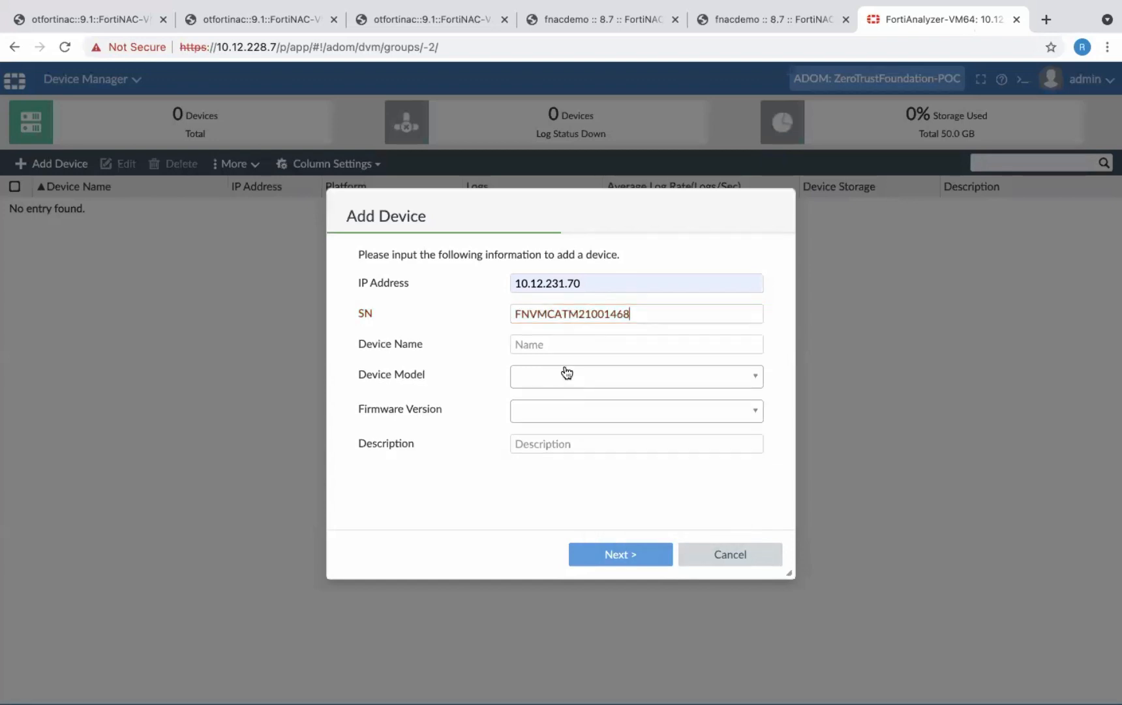
- Name the device ZTFoundation, set model FortiNAC-CA-VM and firmware version 8.7, and finish adding it to the ADOM
left_click(554, 346)
type("ZTFoundation")
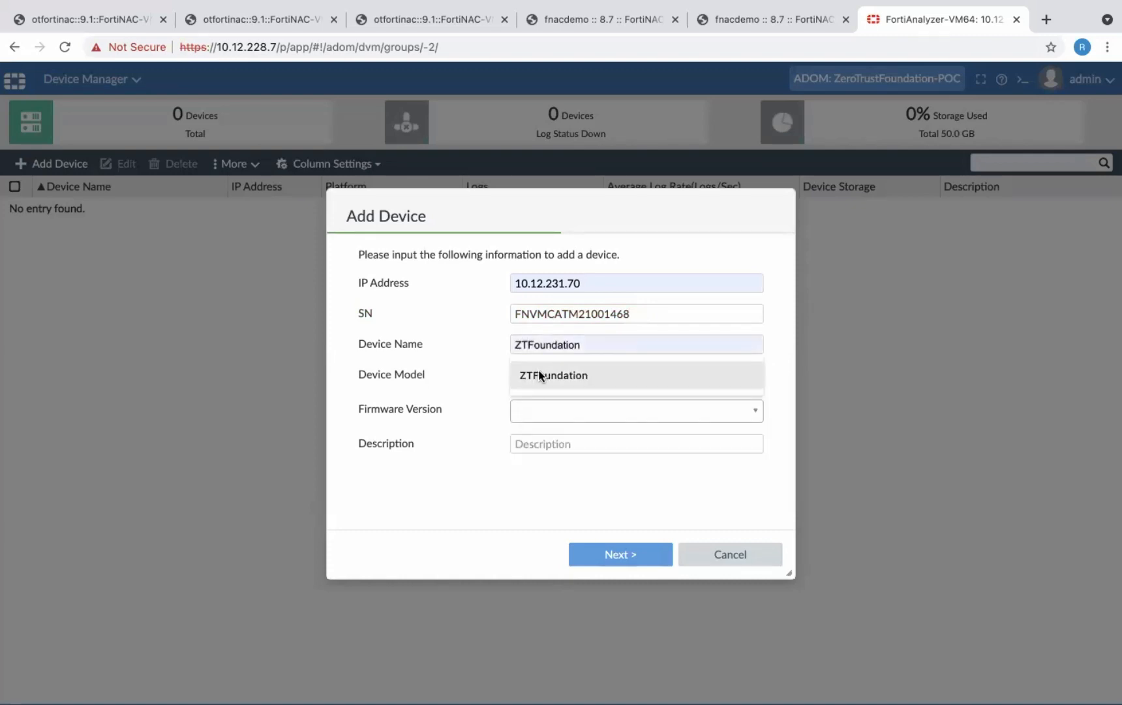
left_click(540, 373)
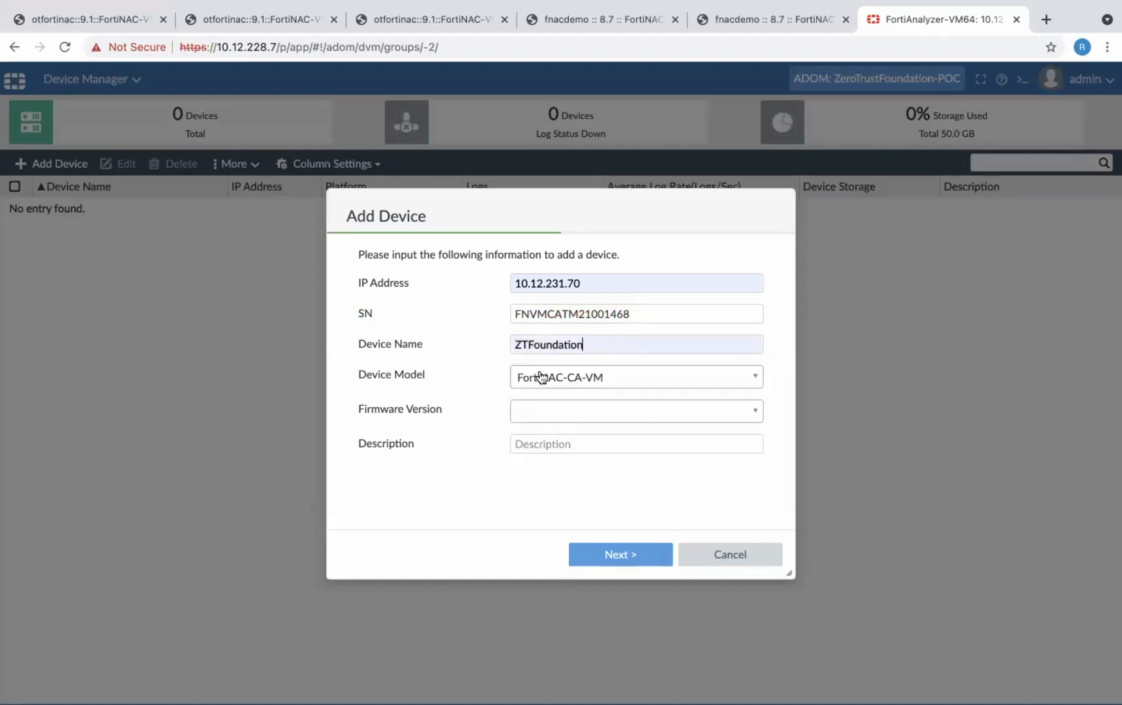
left_click(754, 411)
left_click(620, 429)
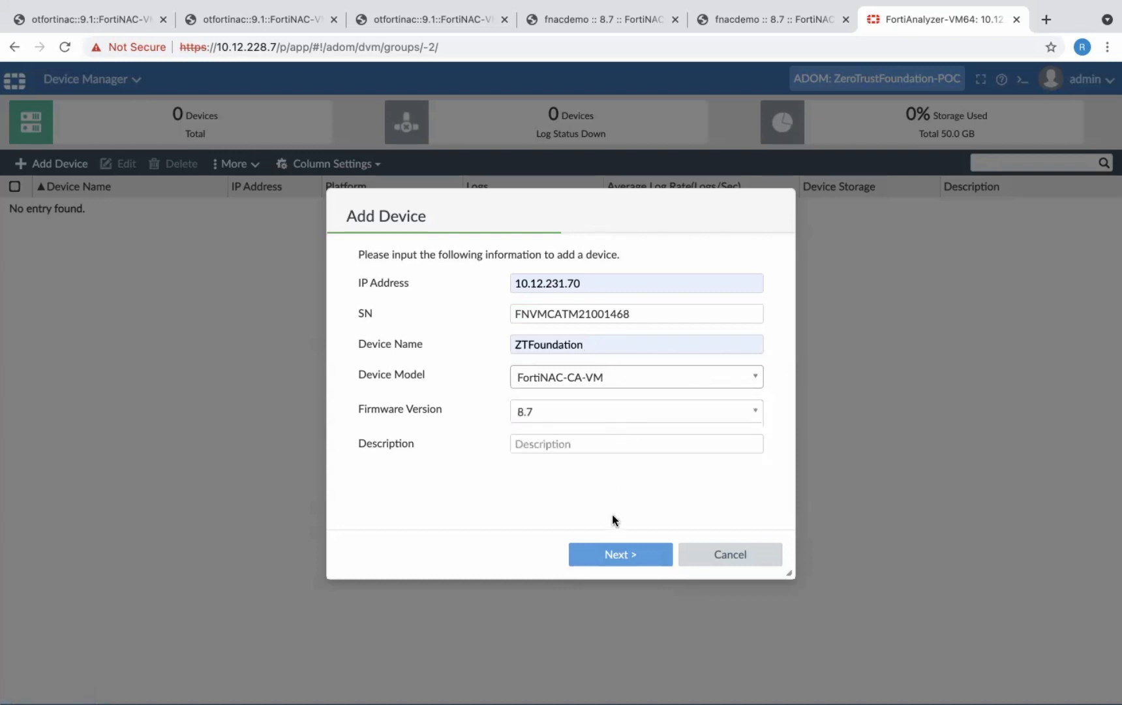
left_click(620, 554)
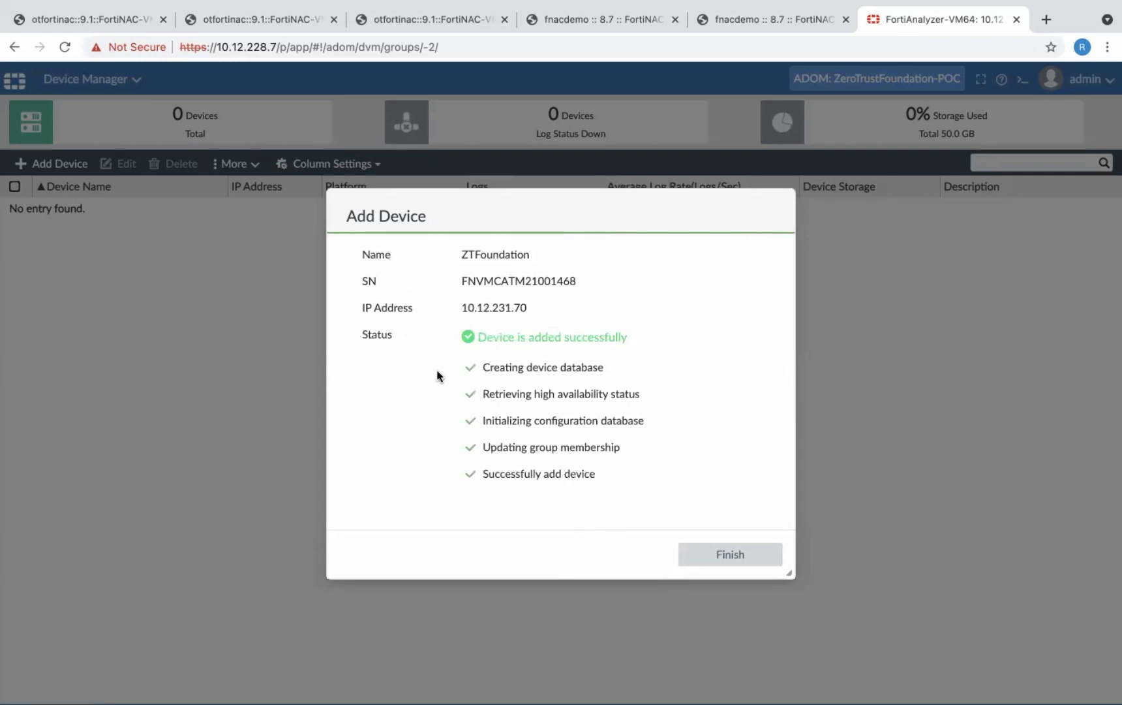
left_click(734, 557)
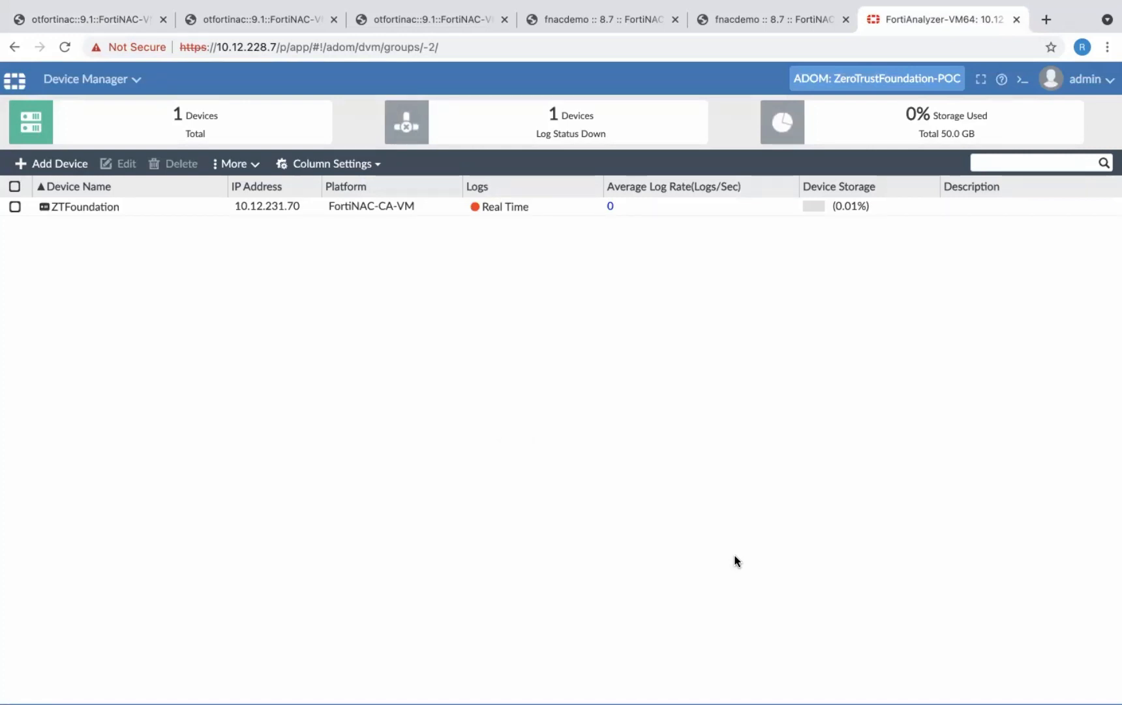
- Switch to the ZTF-Live ADOM and run the FortiNAC Endpoints and Network Report from its report definitions
left_click(901, 75)
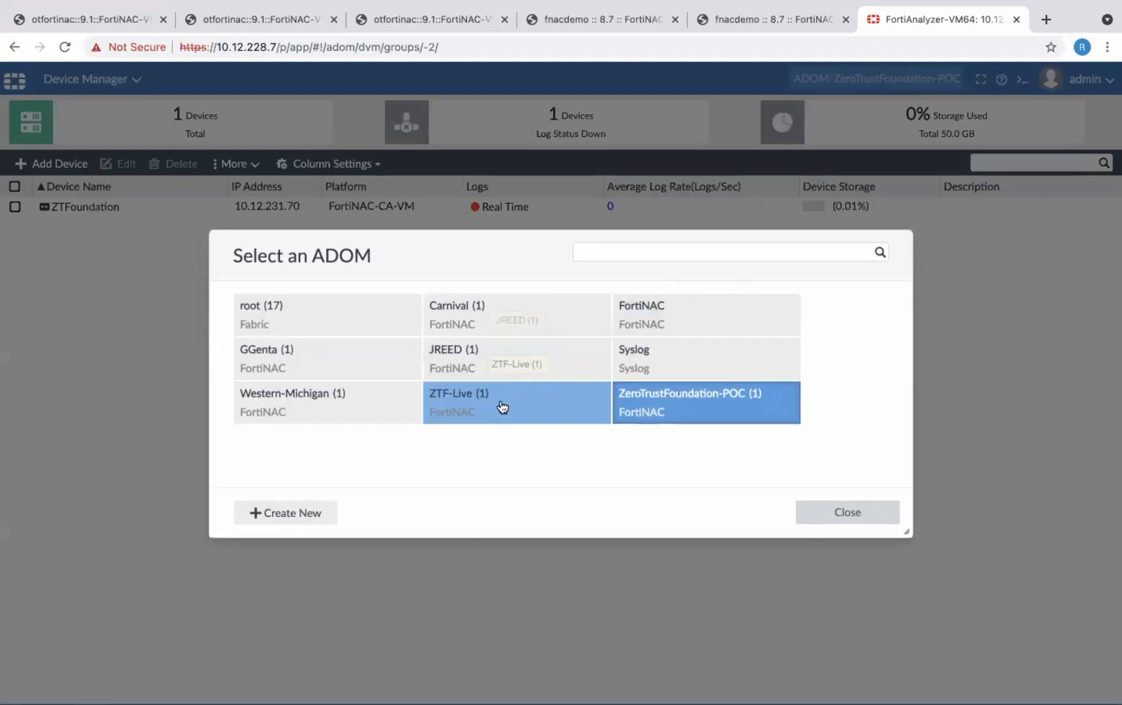
left_click(503, 407)
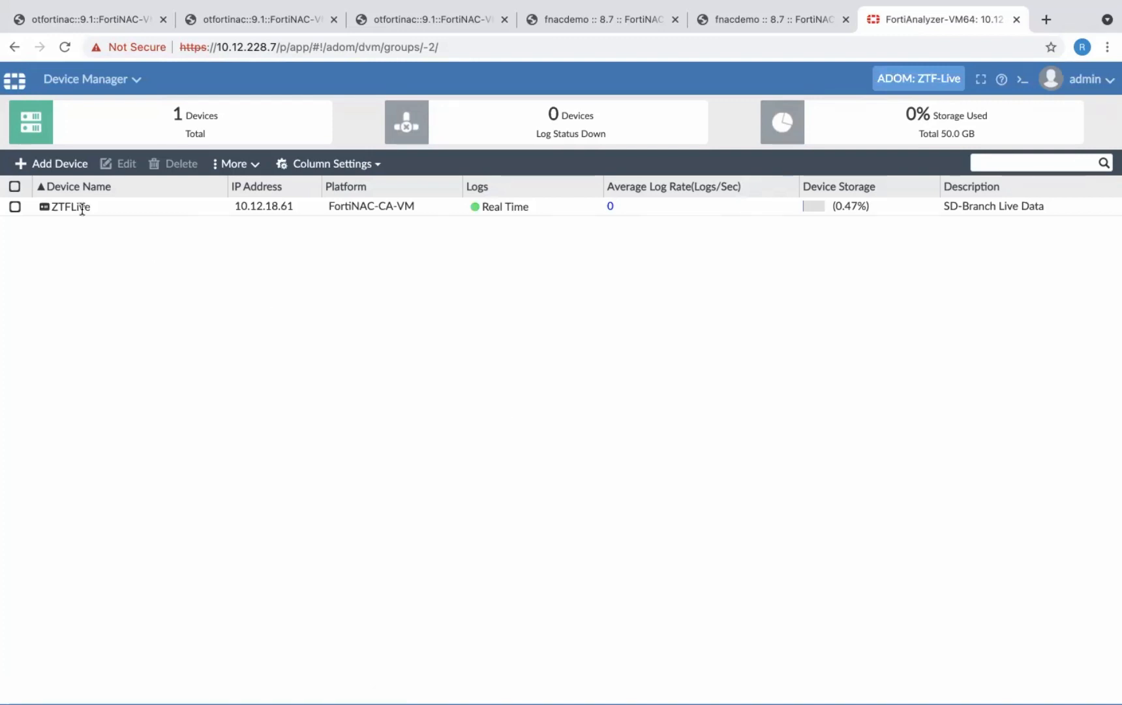
left_click(118, 81)
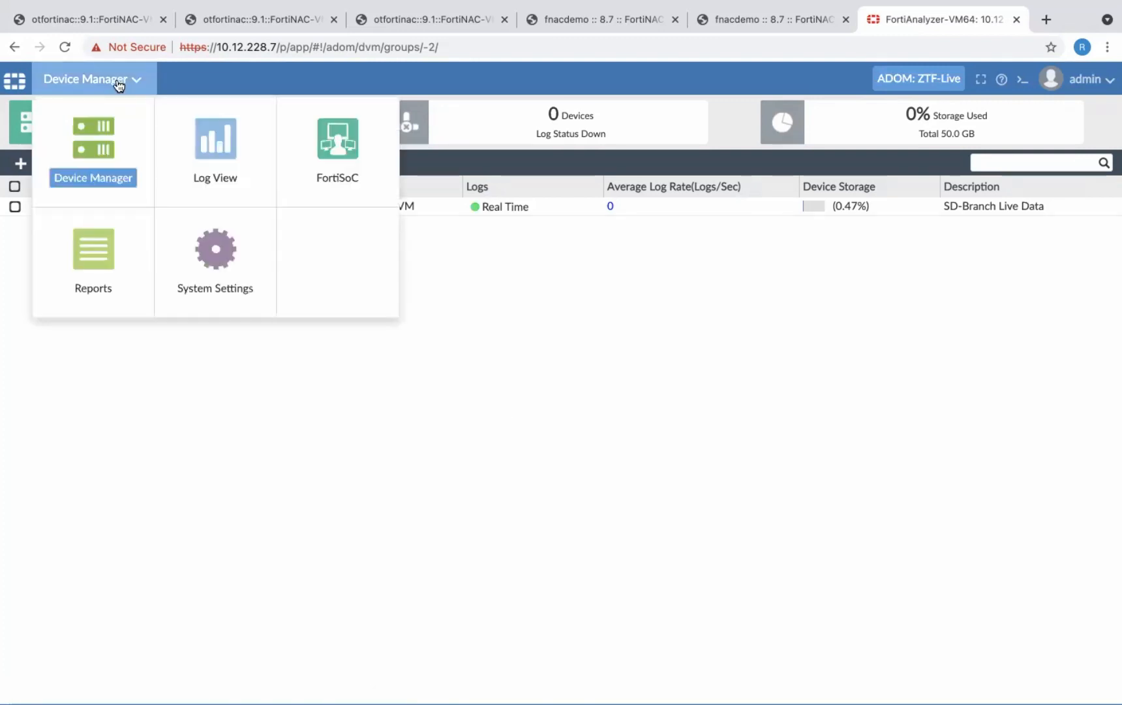
left_click(93, 257)
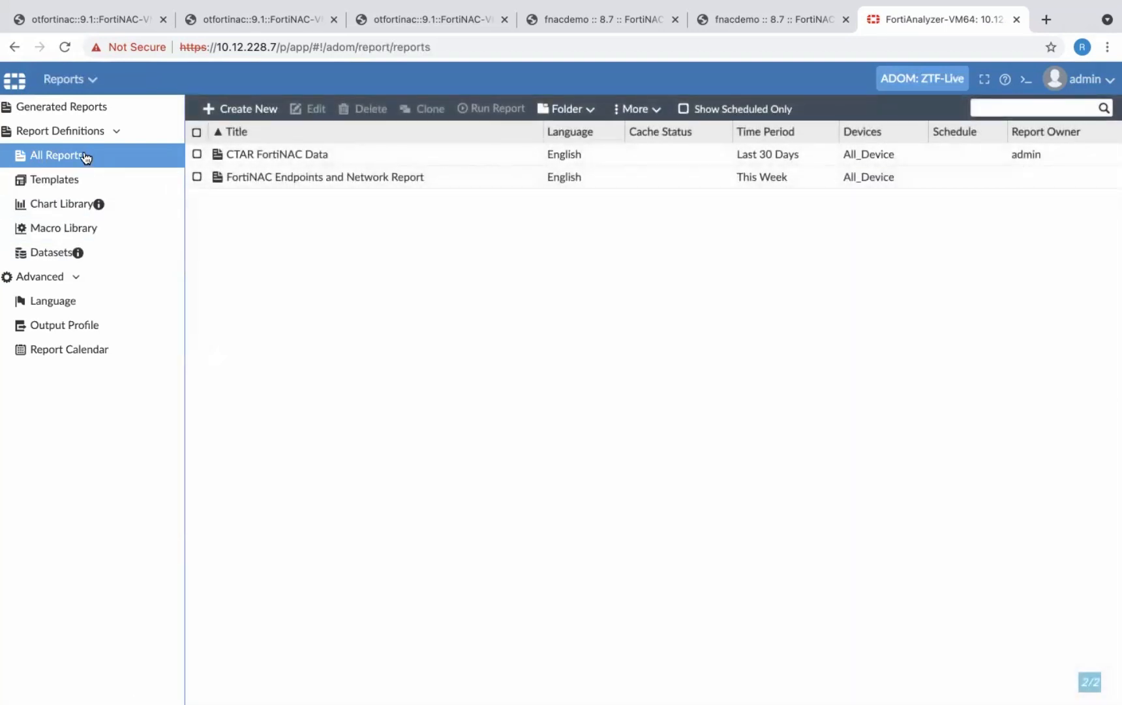
left_click(233, 181)
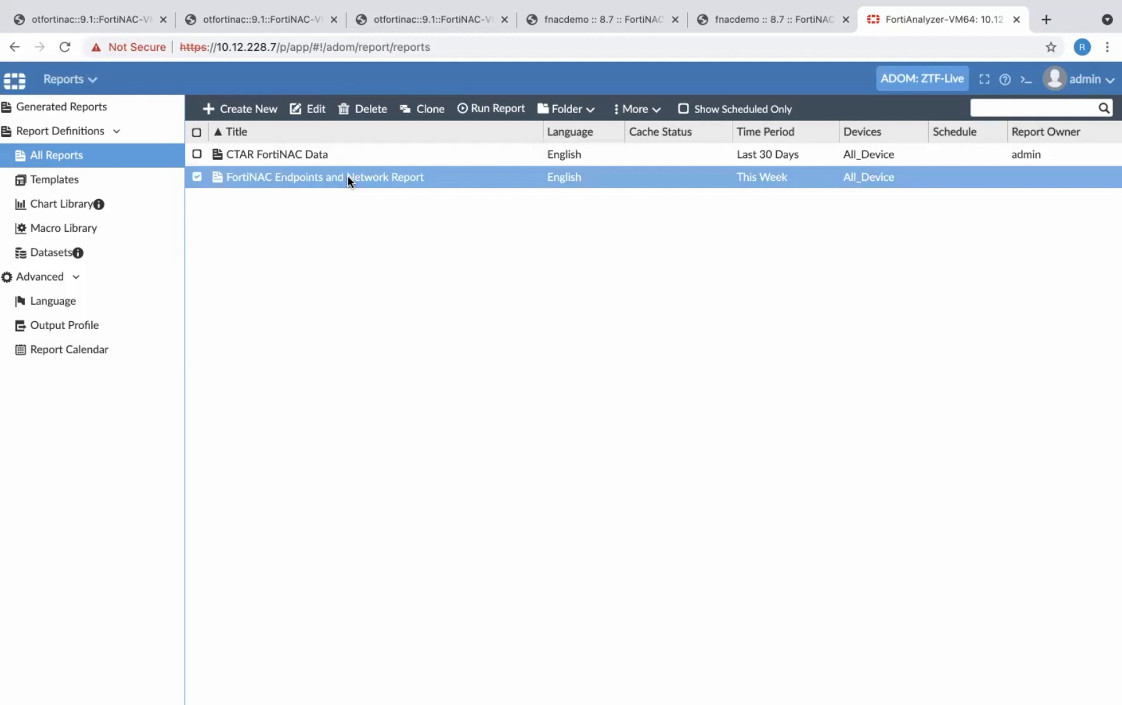
left_click(497, 109)
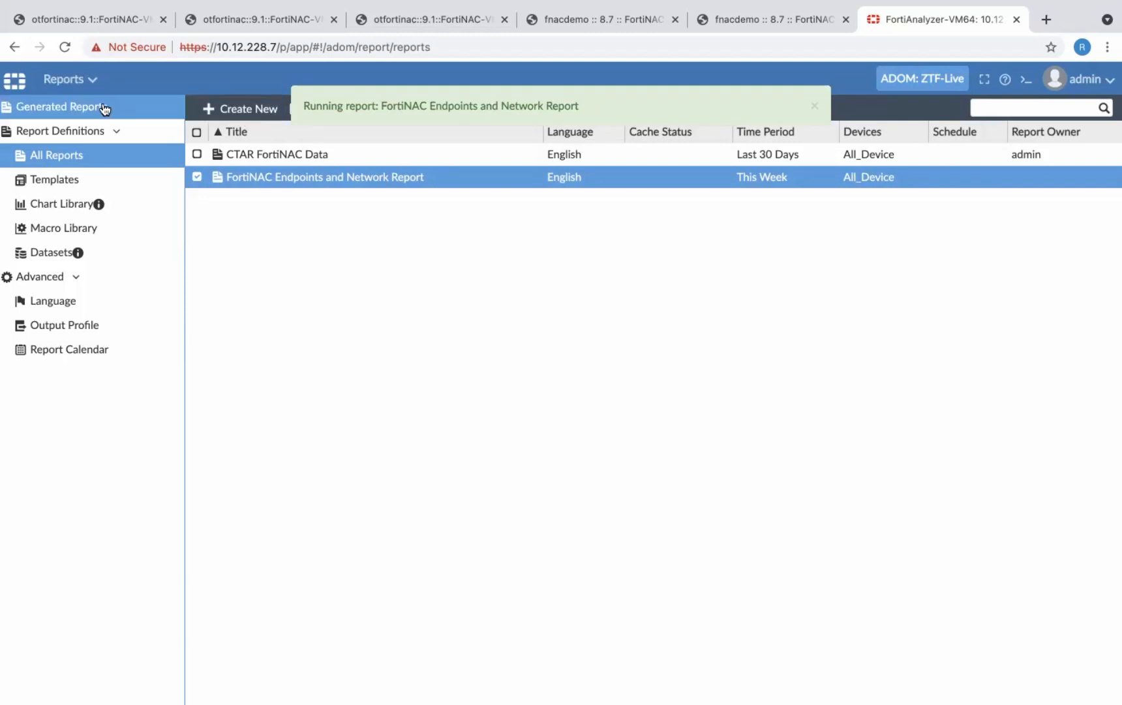
left_click(103, 109)
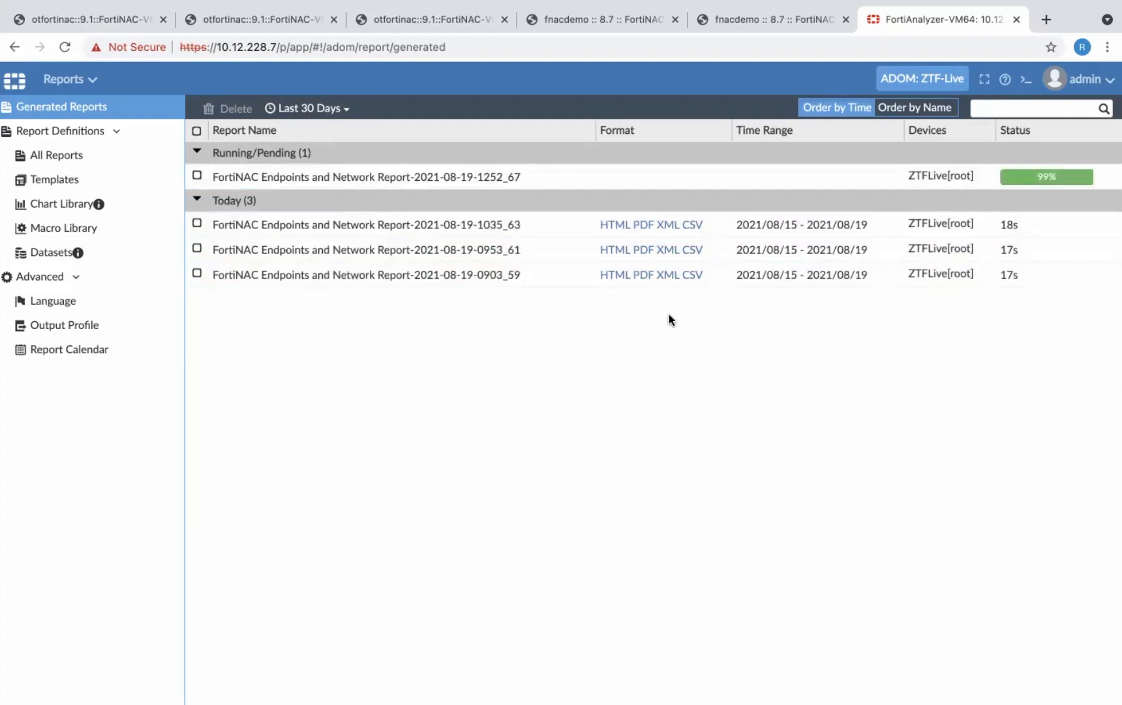
left_click(646, 274)
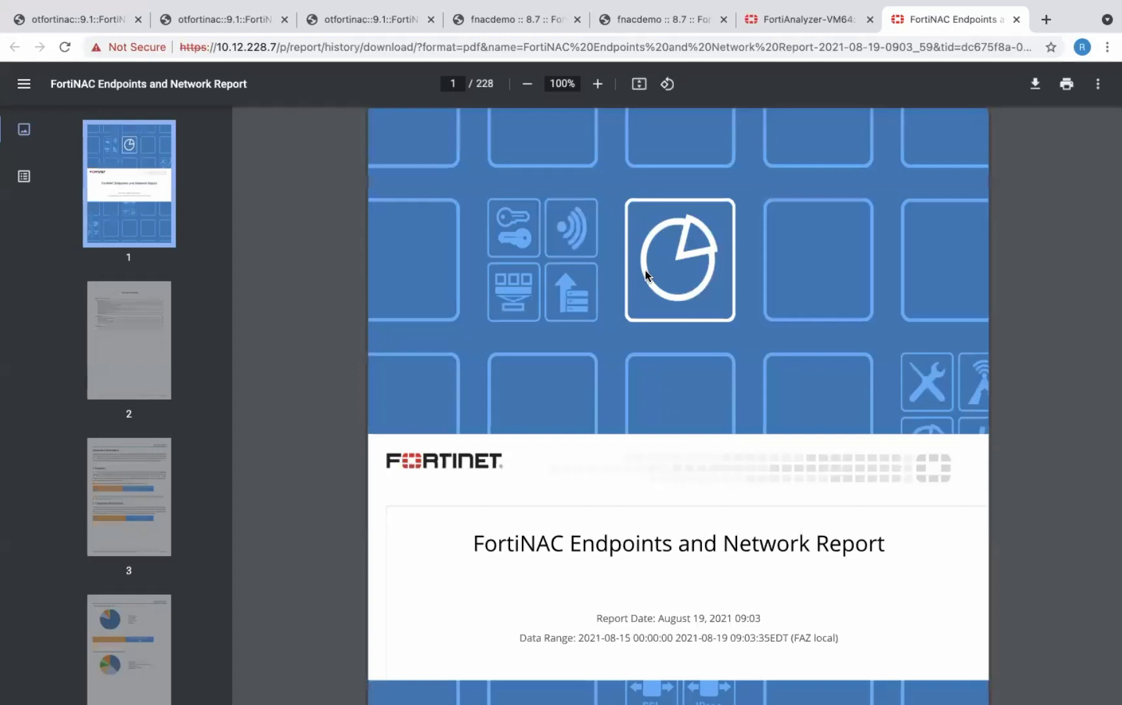
scroll(646, 275, "down", 10)
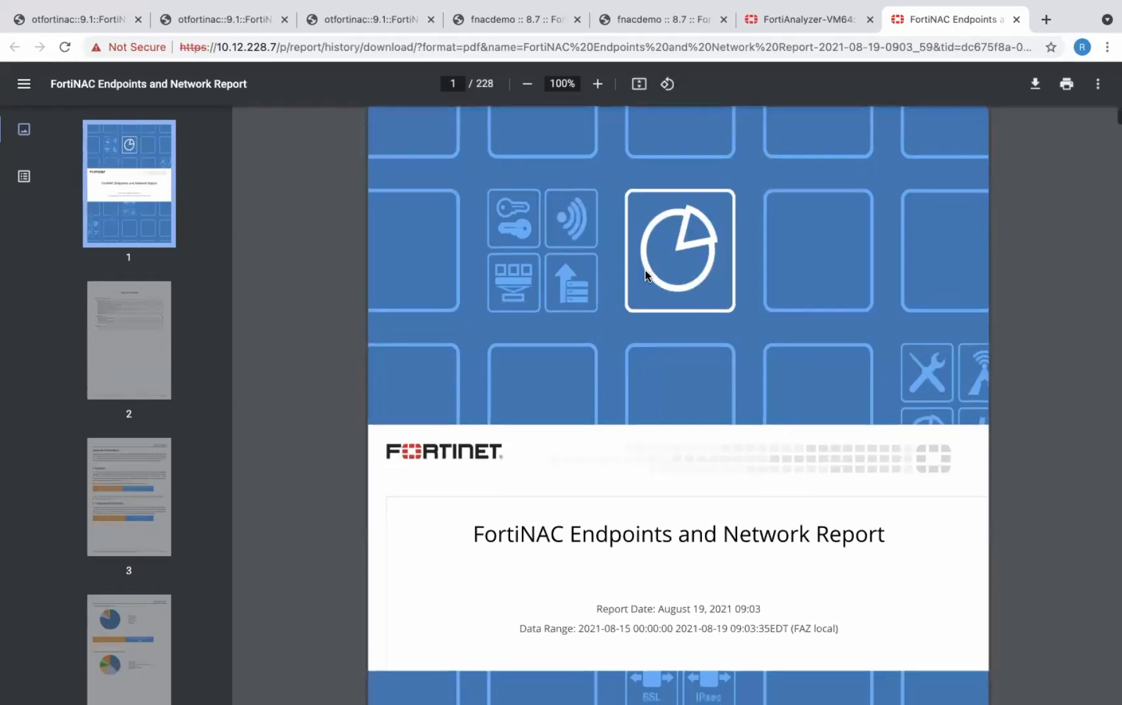
scroll(648, 276, "down", 10)
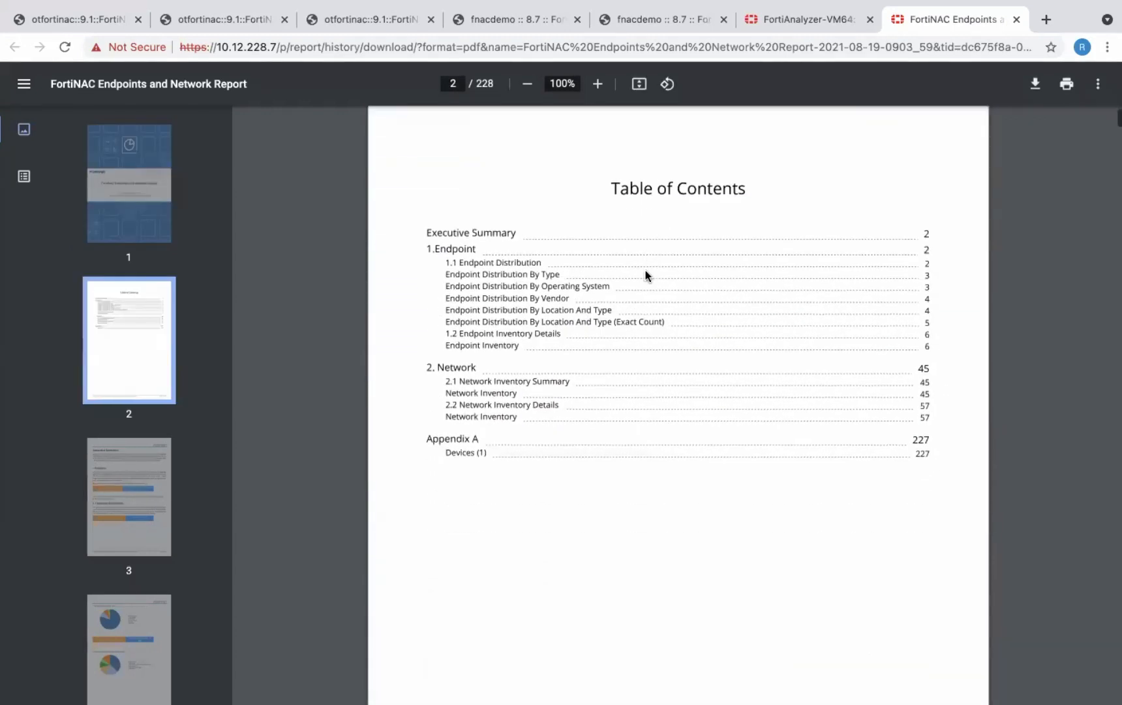
scroll(646, 275, "down", 7)
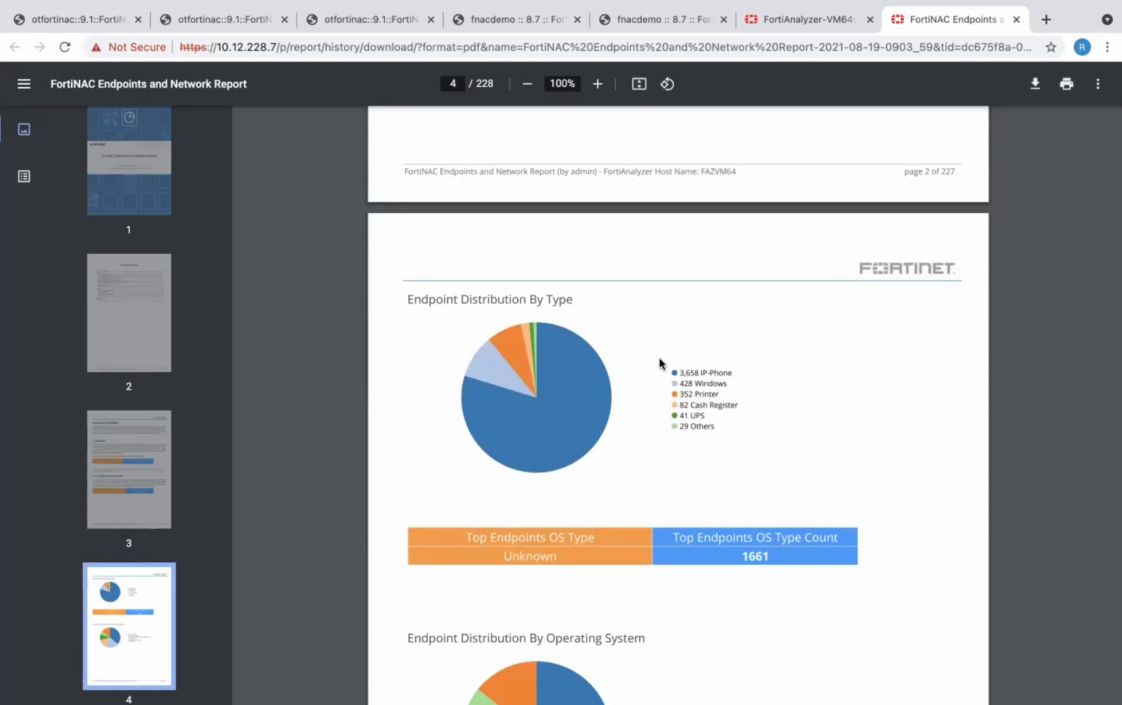
scroll(659, 358, "down", 12)
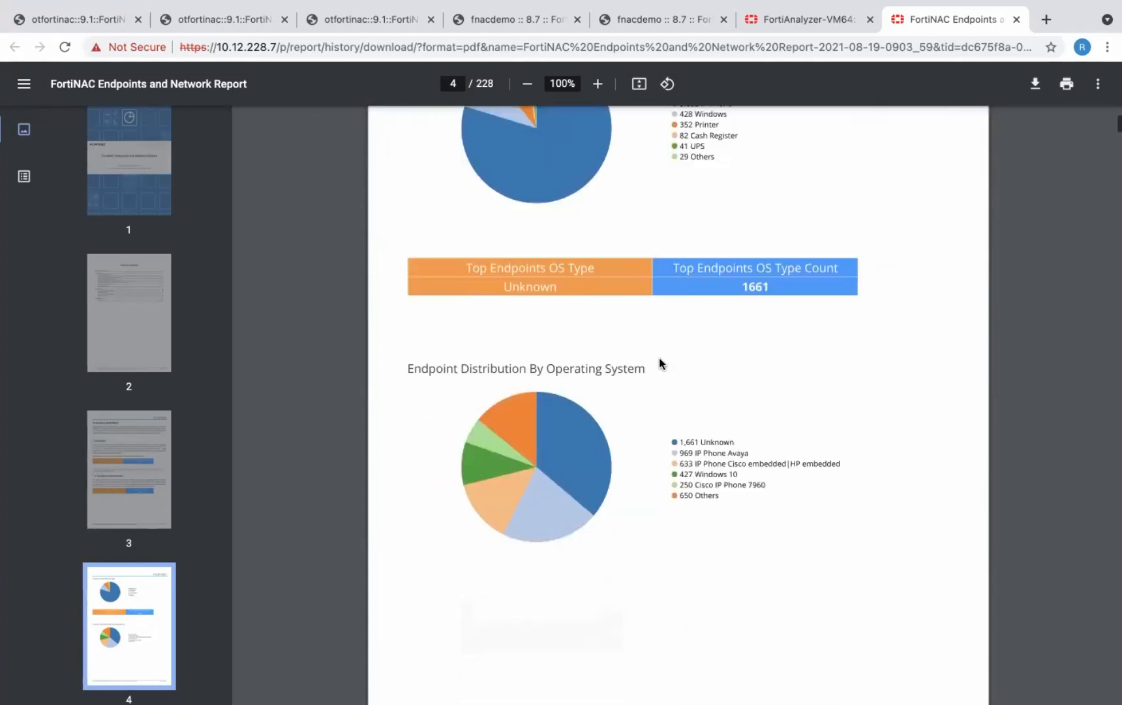
scroll(659, 363, "down", 6)
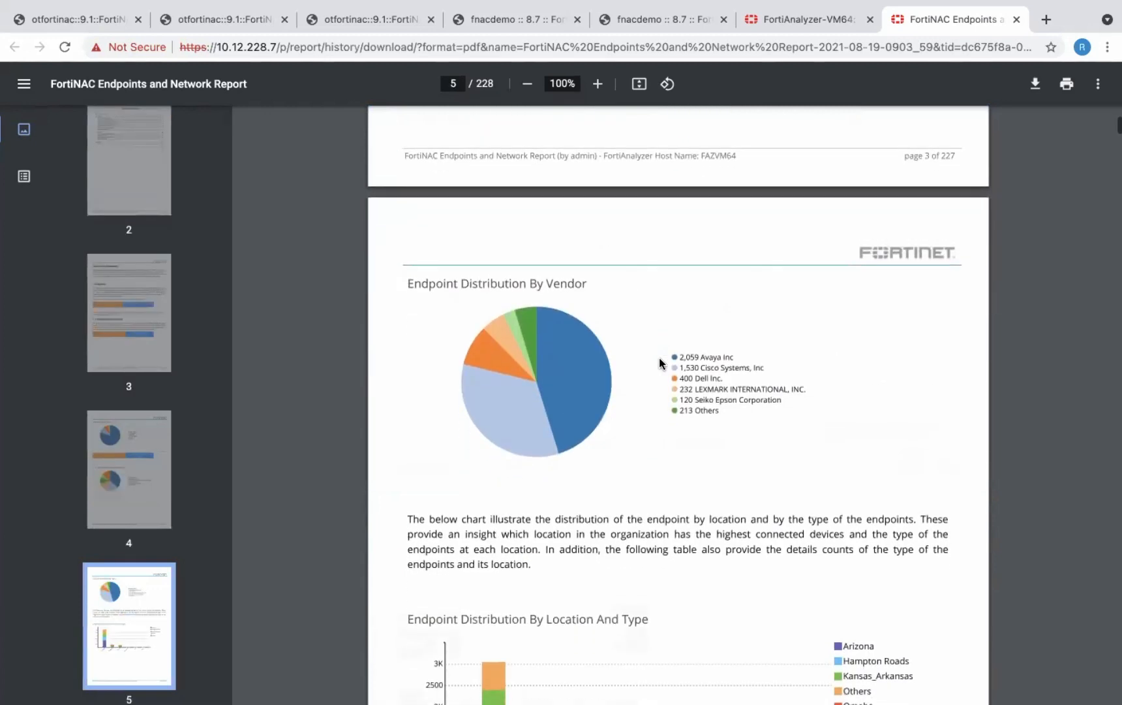